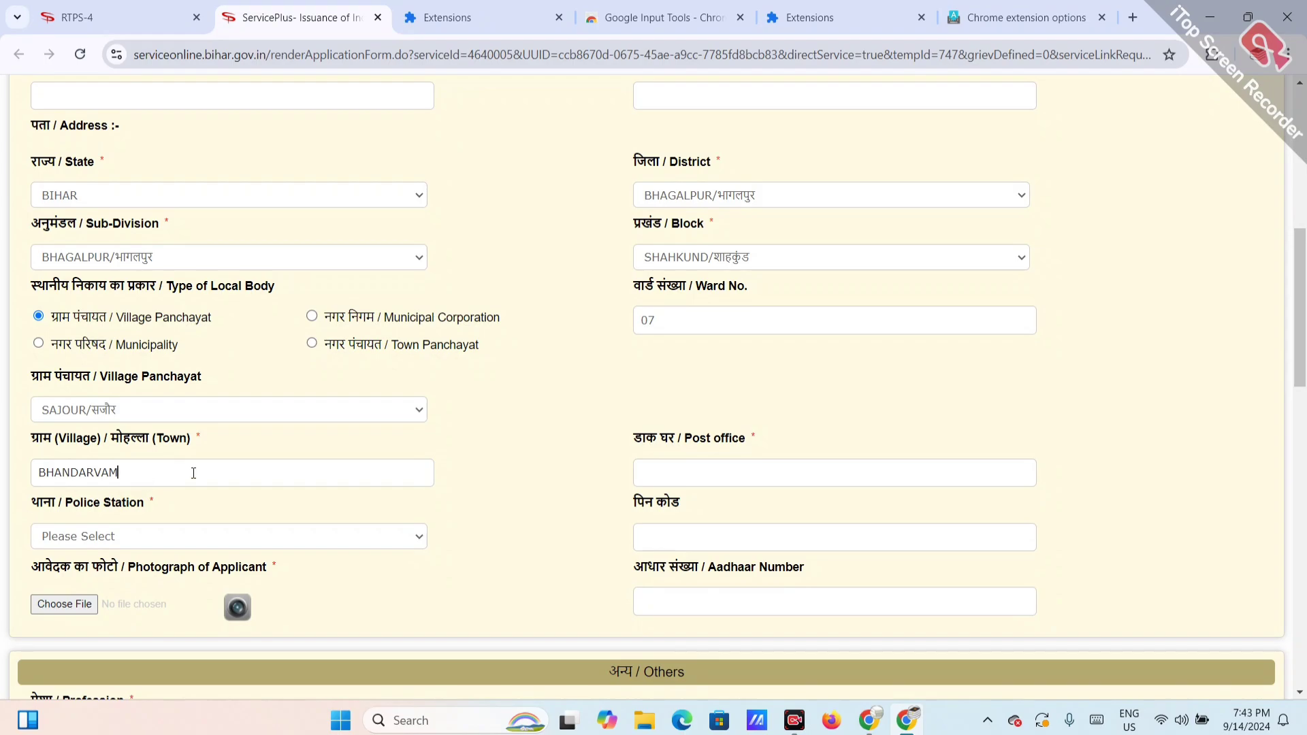
Step: Replace the Hindi village name with BHANDARVAN
key(BackSpace)
text(N)
key(BackSpace)
key(BackSpace)
key(BackSpace)
key(BackSpace)
key(BackSpace)
key(BackSpace)
key(BackSpace)
key(BackSpace)
text(BHANDARVAN)
click(702, 485)
text(GOBRAIN)
click(185, 535)
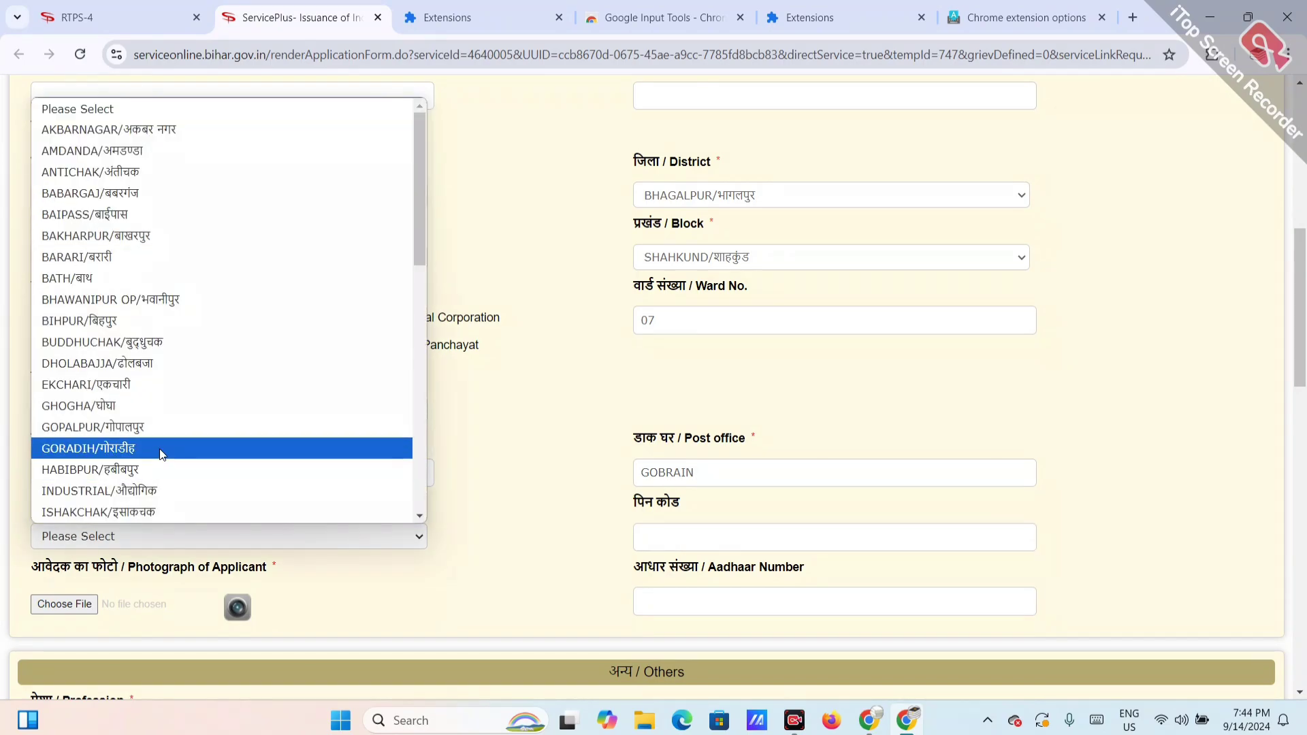
text(saj)
key(Return)
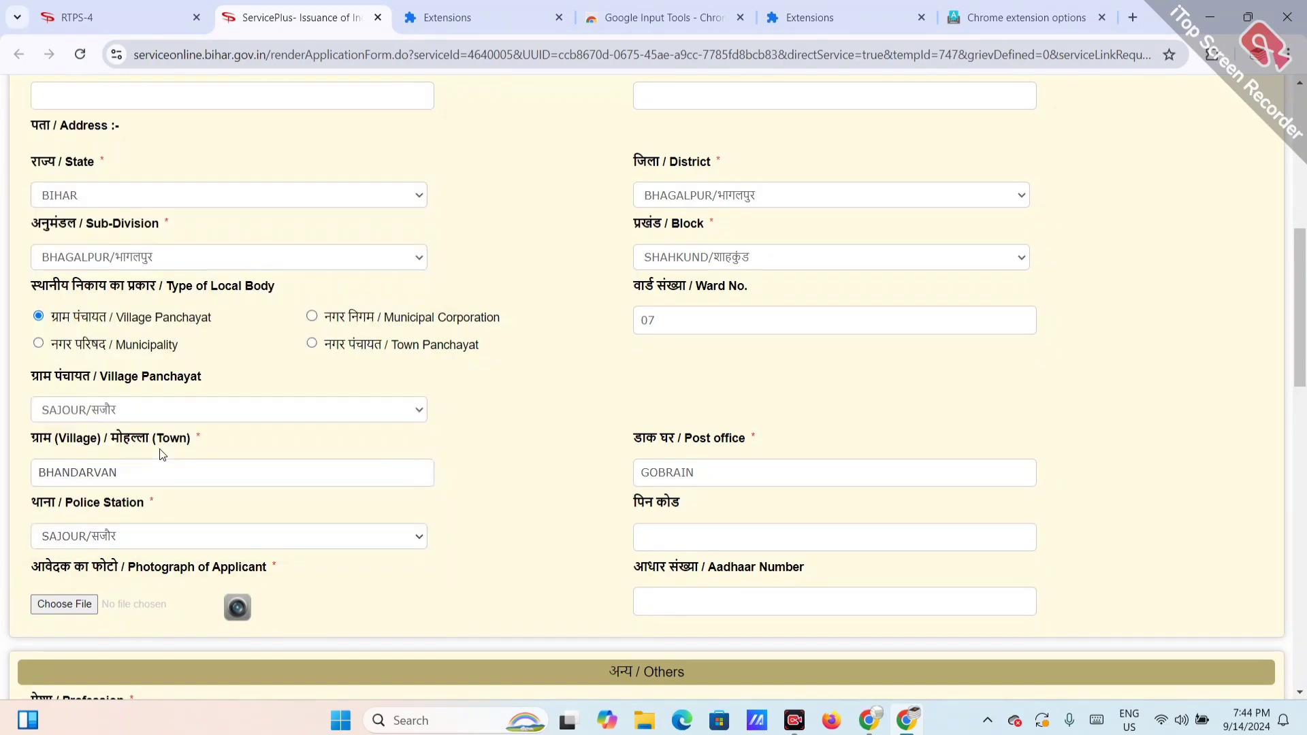
scroll(454, 512, down, 2)
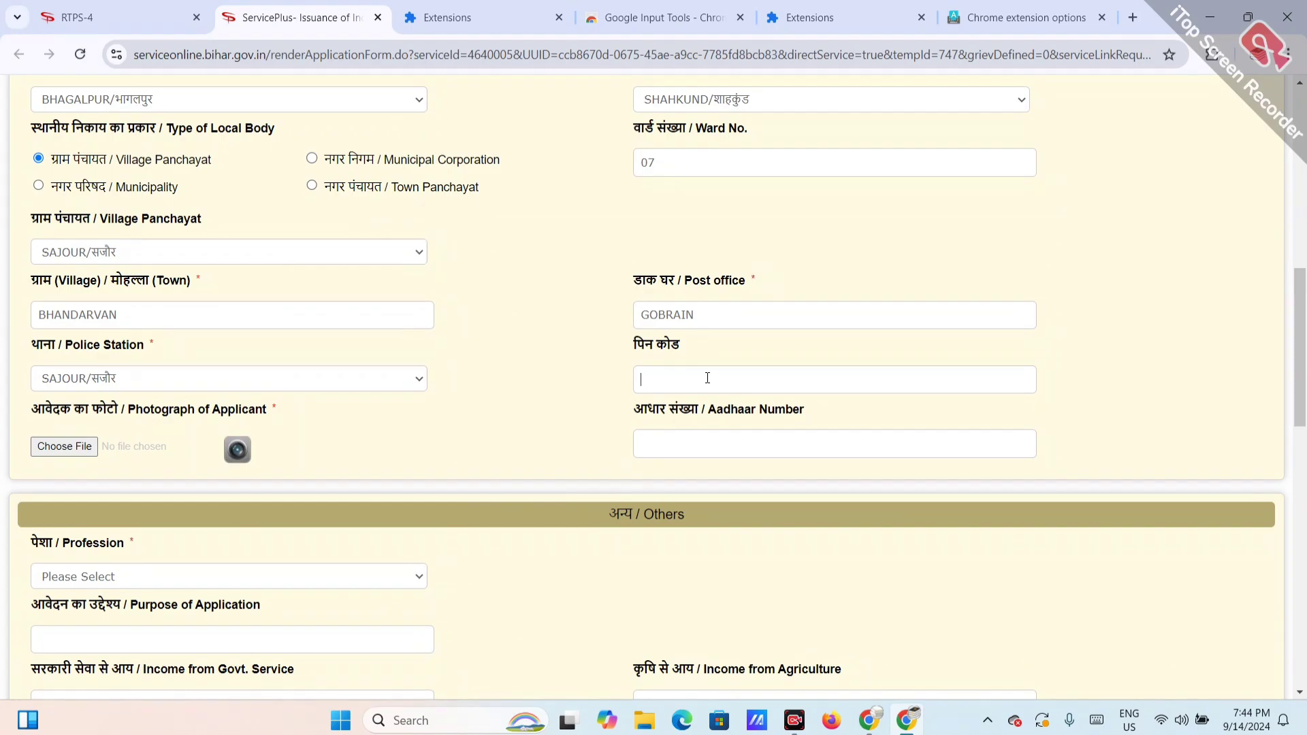
text(851133)
scroll(154, 426, down, 1)
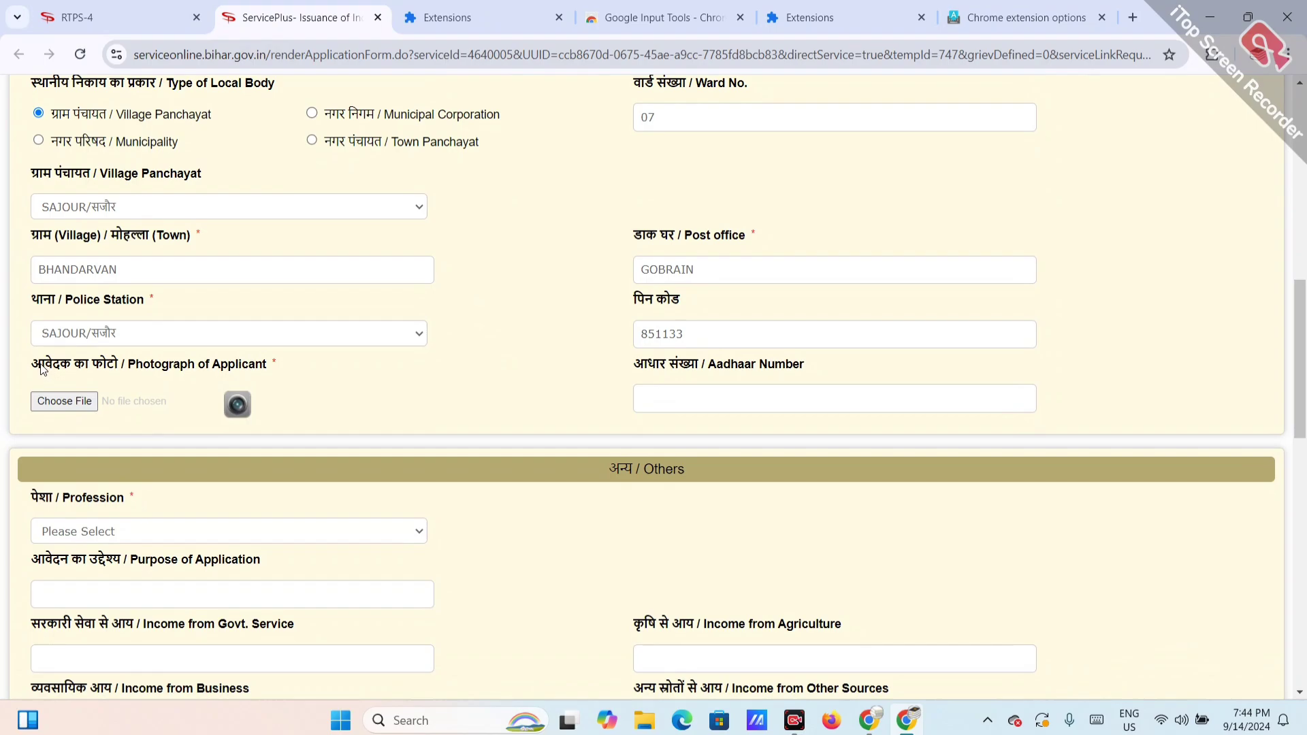
drag(46, 367, 125, 362)
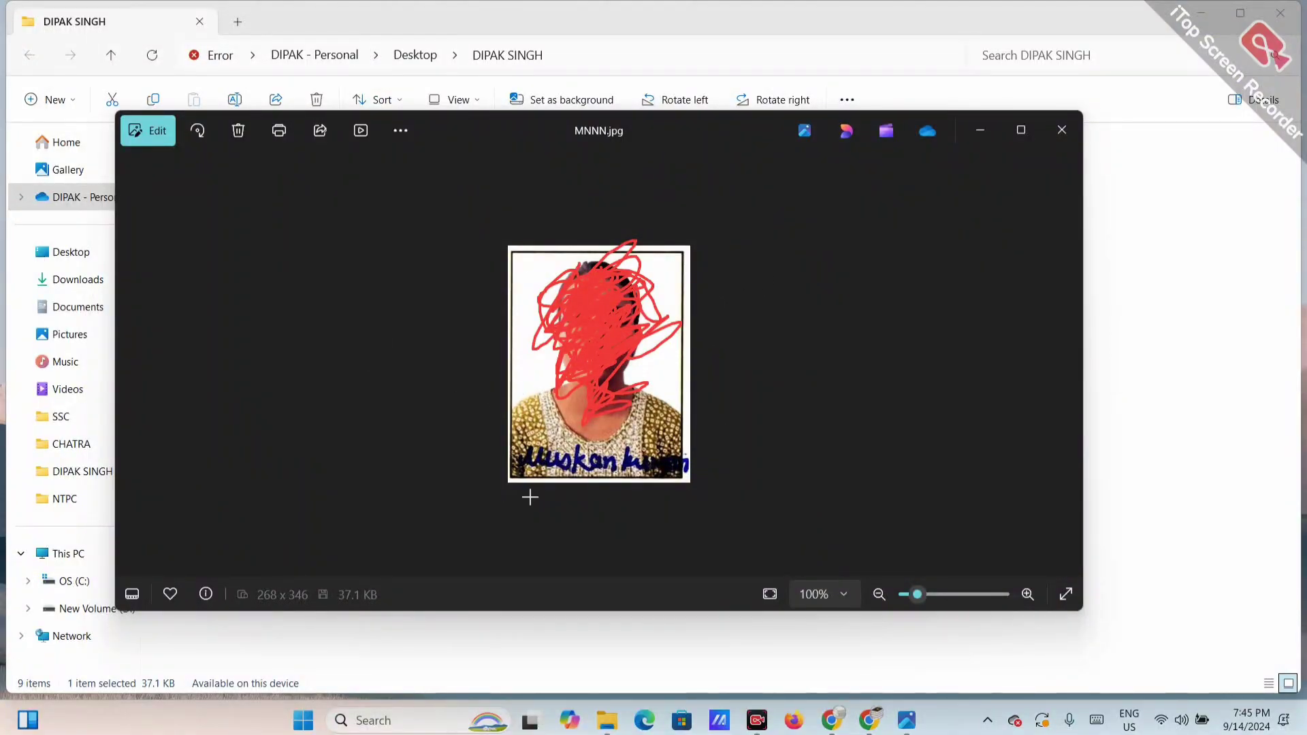
mouse_move(522, 480)
mouse_down()
mouse_move(674, 480)
mouse_move(696, 463)
mouse_move(534, 439)
mouse_move(502, 459)
mouse_move(537, 482)
mouse_move(526, 476)
mouse_up()
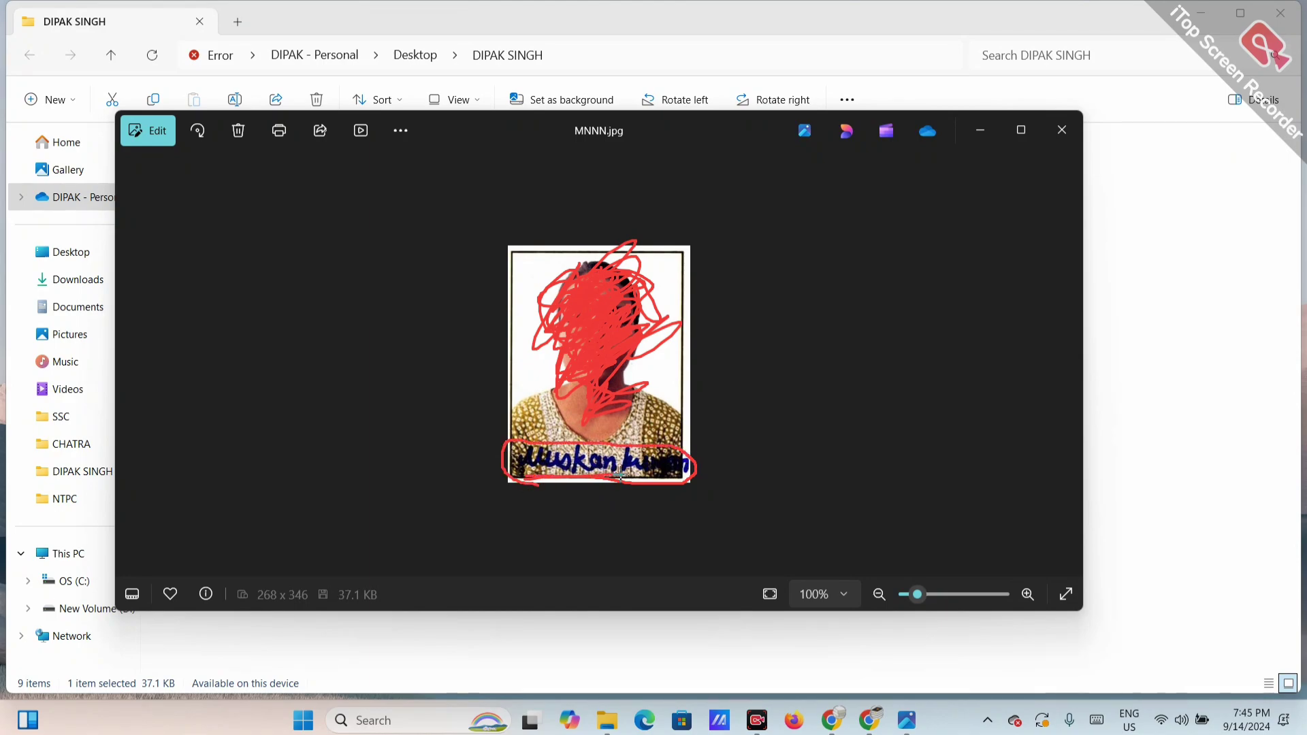
drag(554, 480, 663, 492)
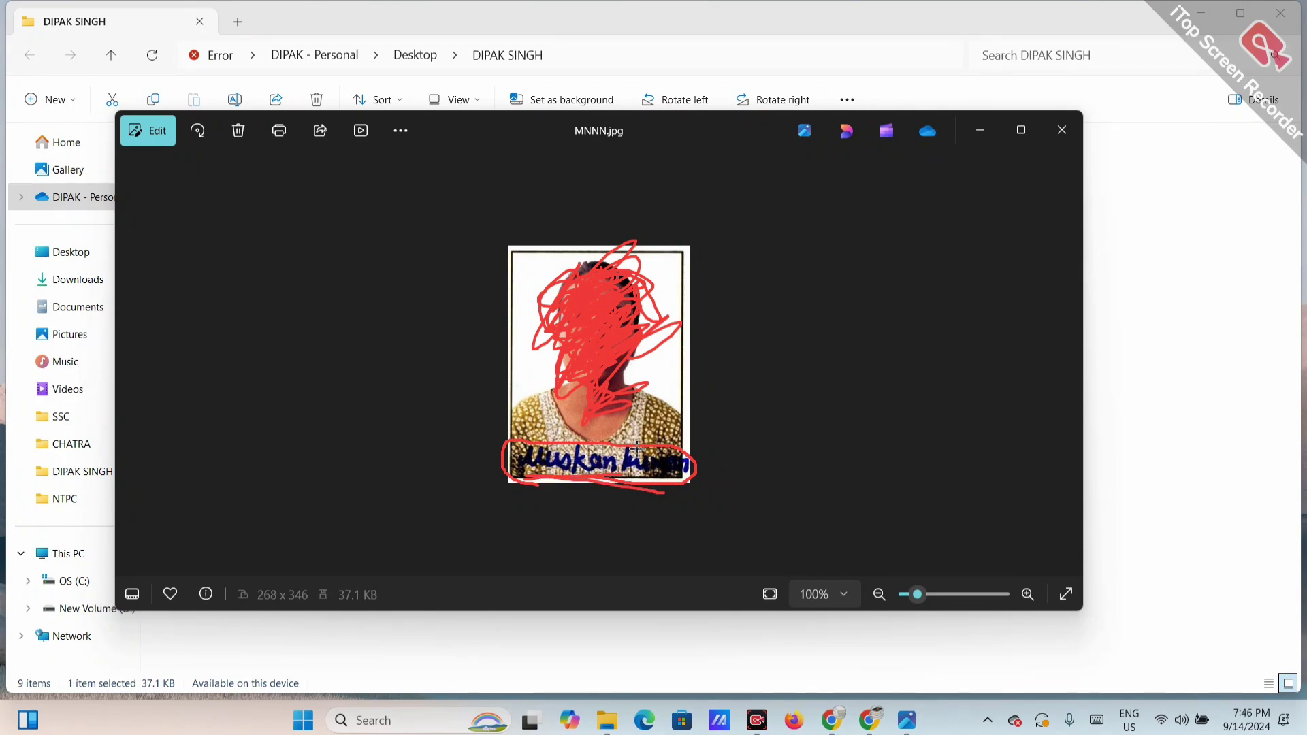
drag(512, 455, 571, 386)
drag(515, 475, 688, 472)
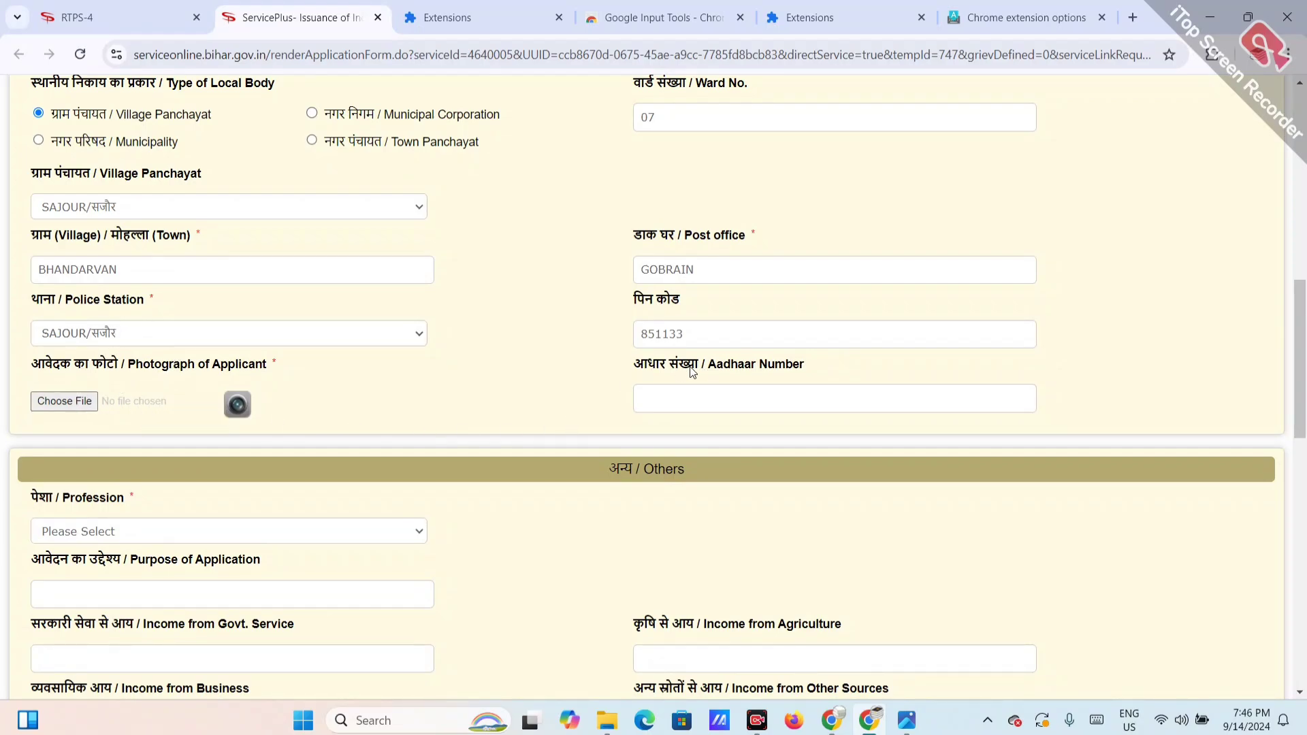
Step: Select छात्र / Student in the Profession dropdown
click(764, 397)
scroll(541, 435, down, 3)
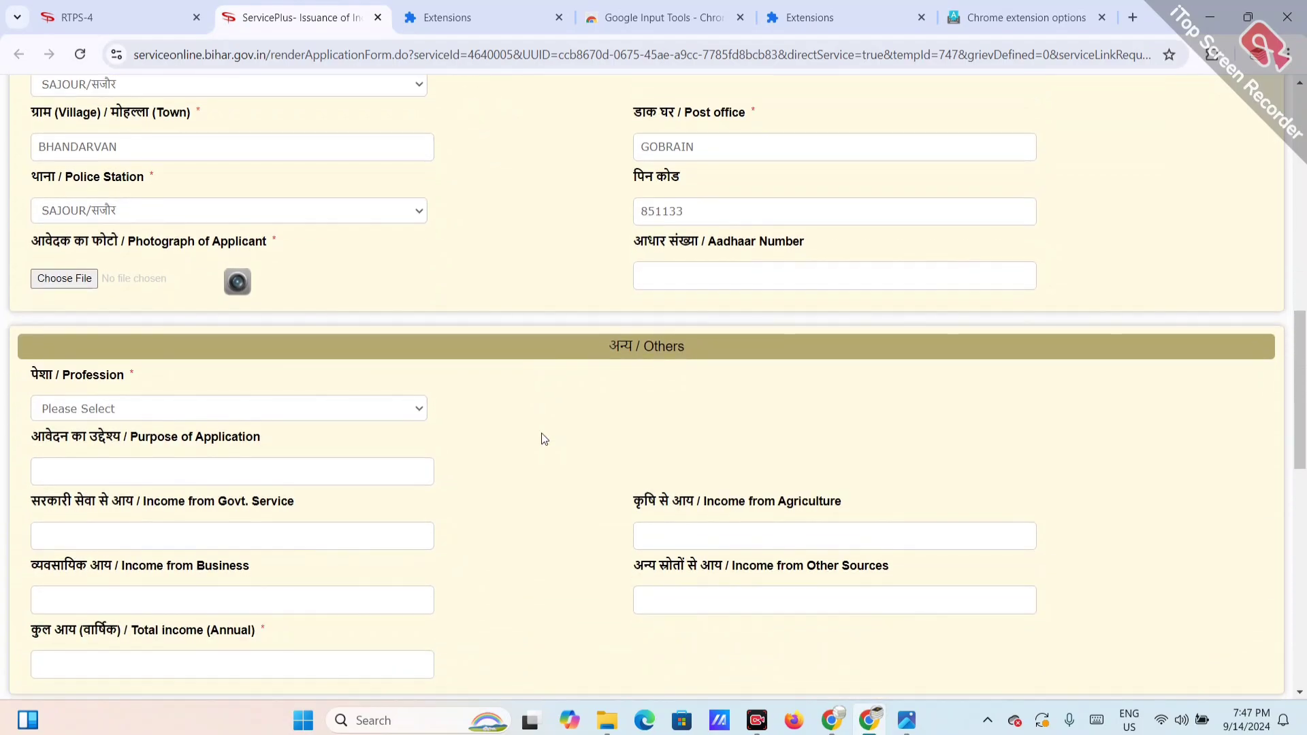
click(157, 302)
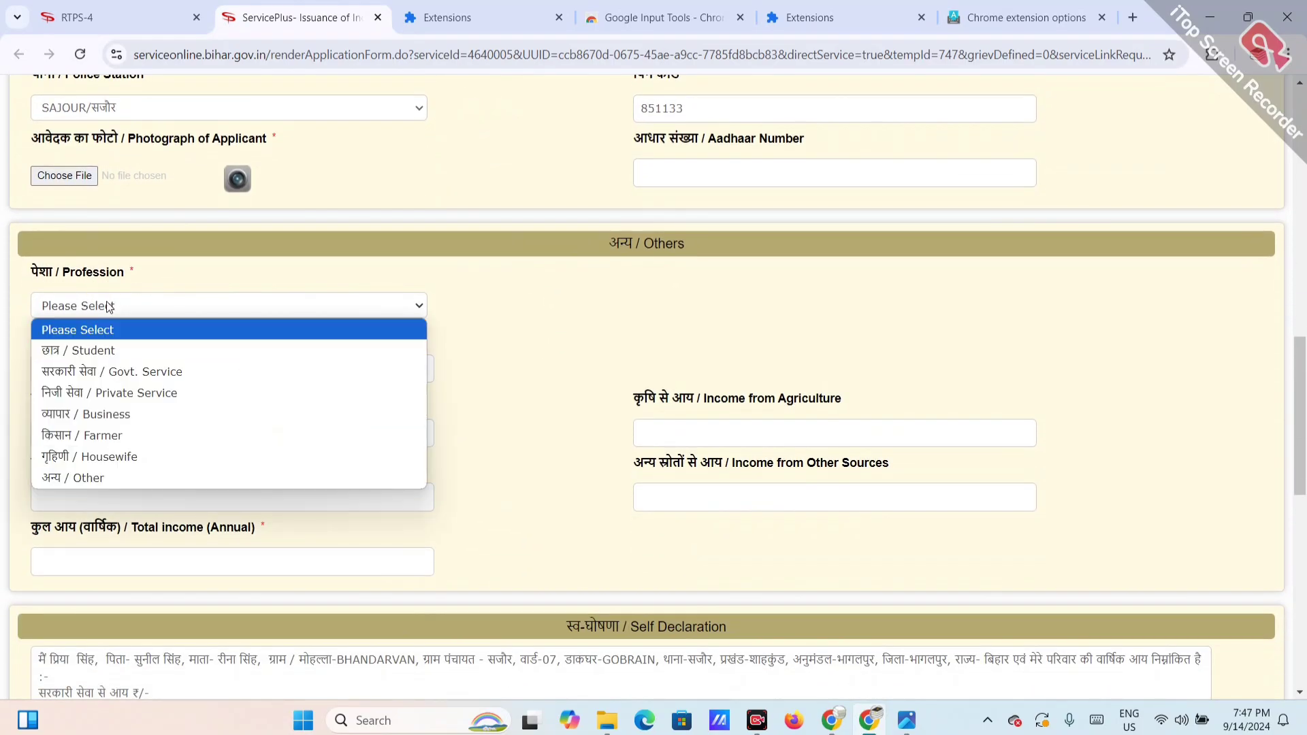
click(94, 342)
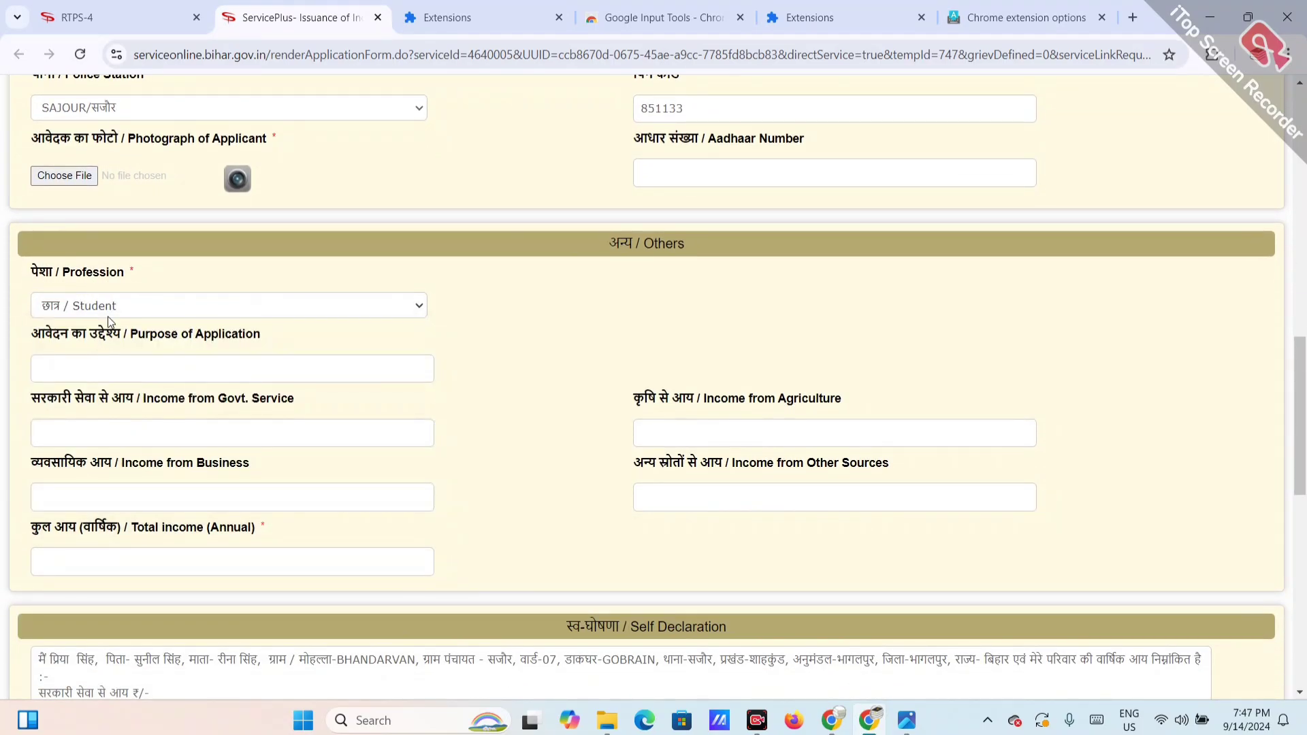
click(108, 315)
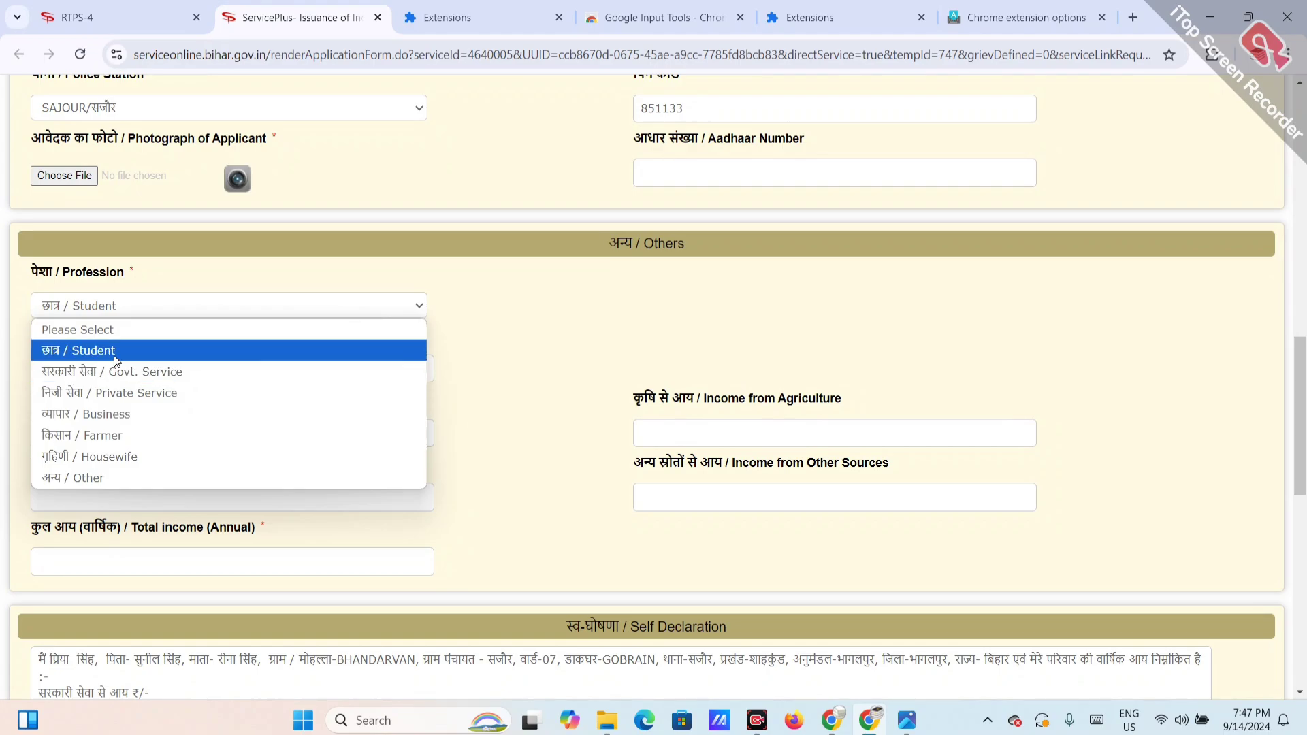
click(116, 352)
Step: Enter SARKARIJOB as the purpose of application
click(112, 363)
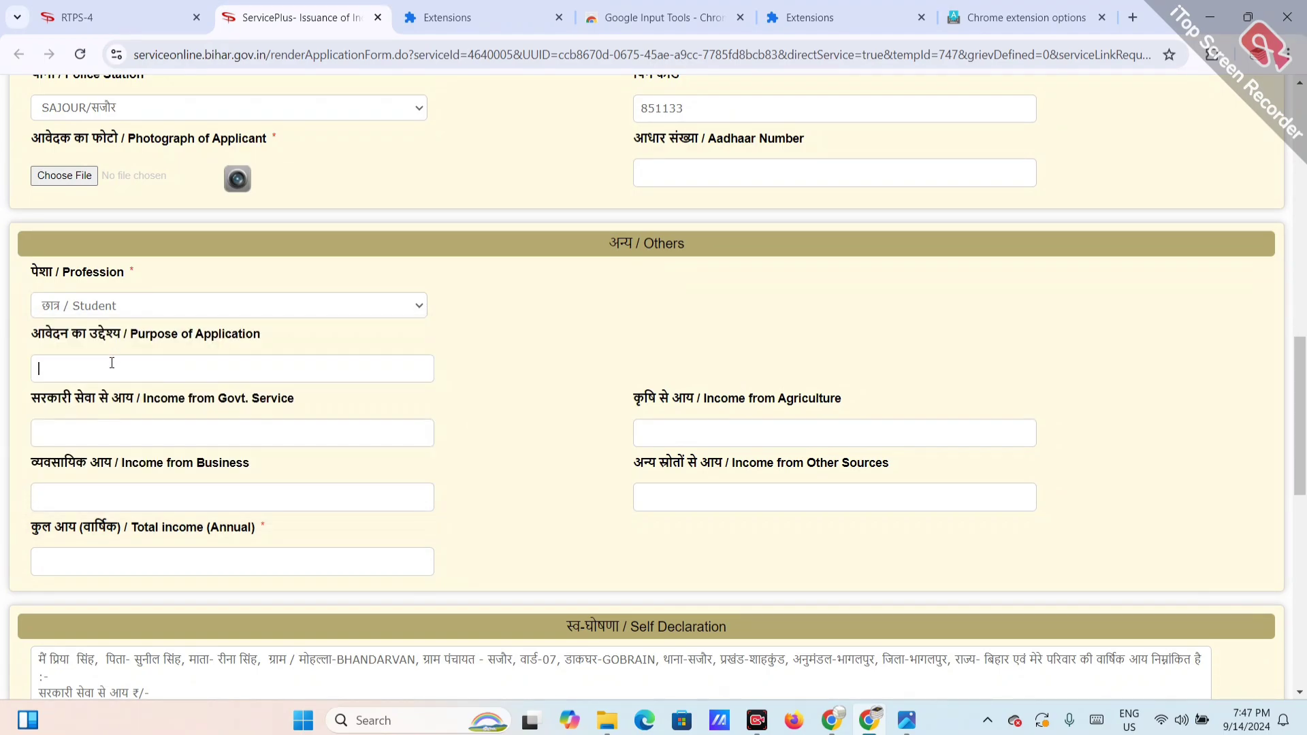
text(SARKARIJOB)
scroll(184, 416, down, 1)
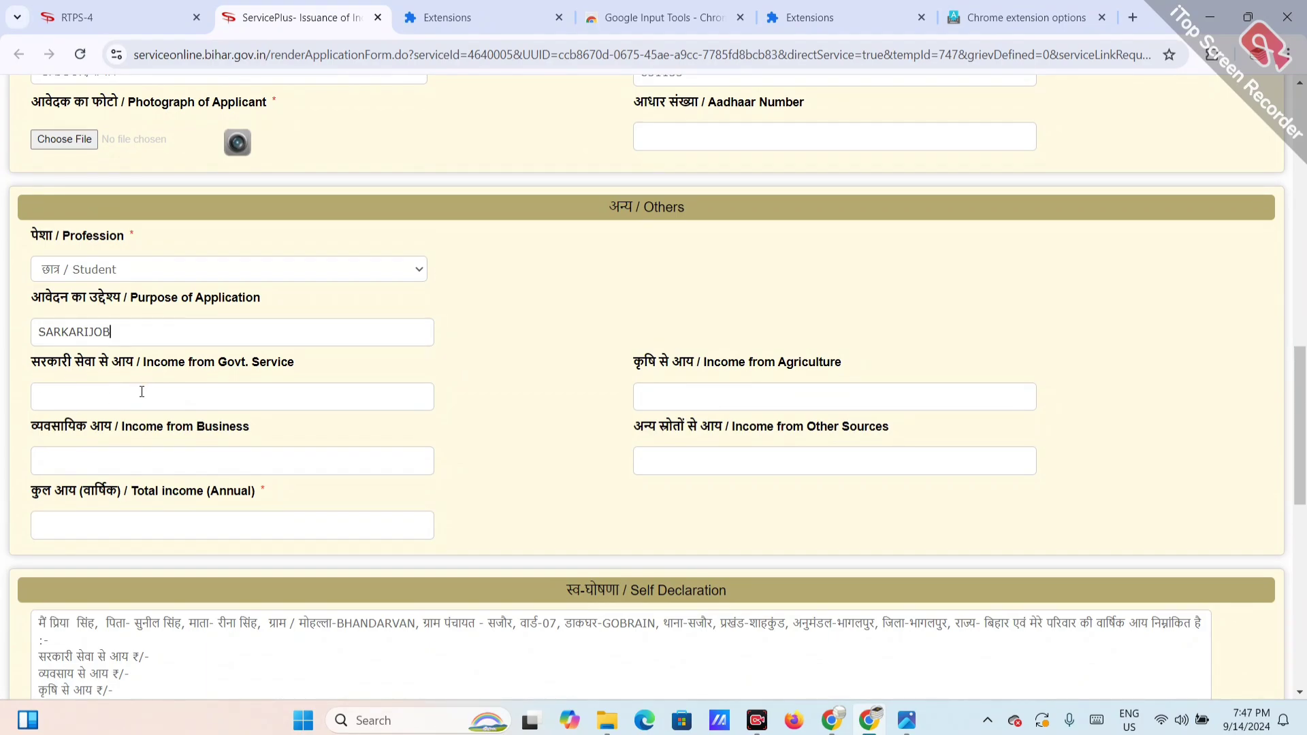
Step: Enter 0 as income from government service, agriculture and business
click(140, 393)
text(0)
key(Tab)
text(0)
click(165, 463)
text(0)
Step: Enter 85000 as income from other sources
drag(632, 427, 749, 430)
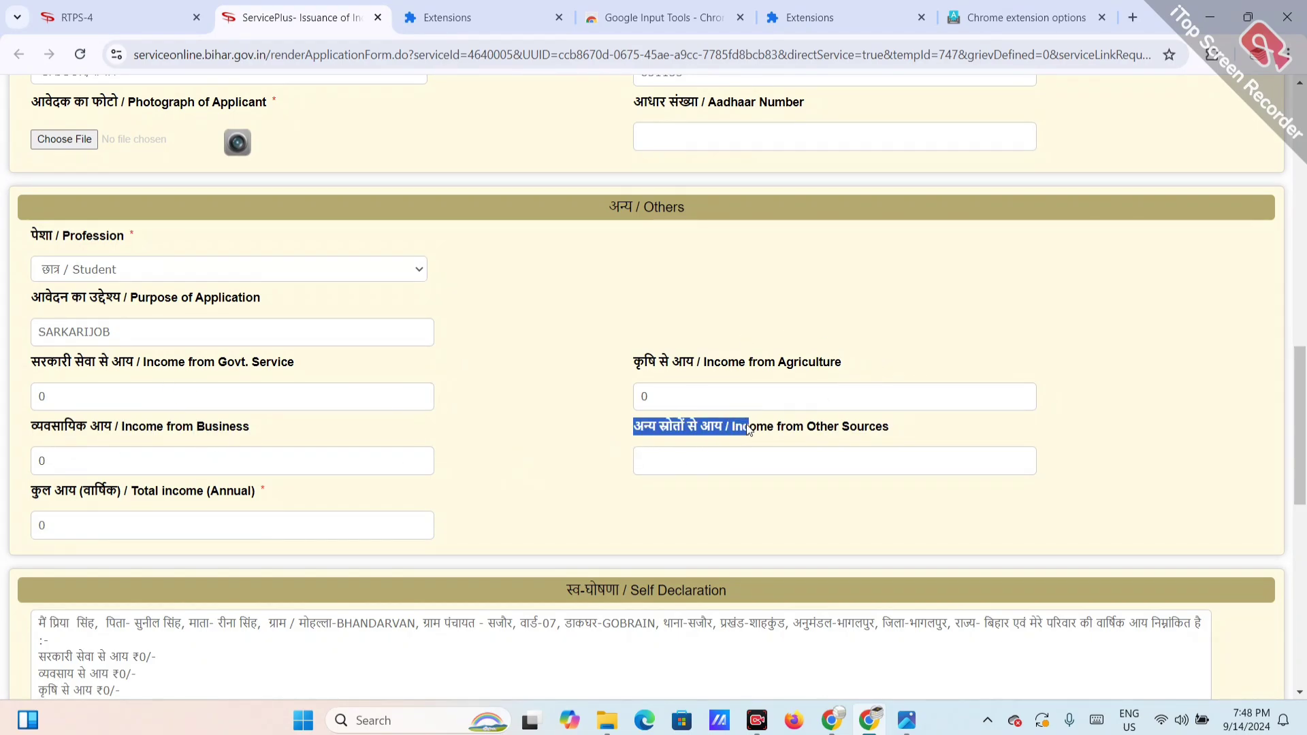
click(682, 466)
text(85000)
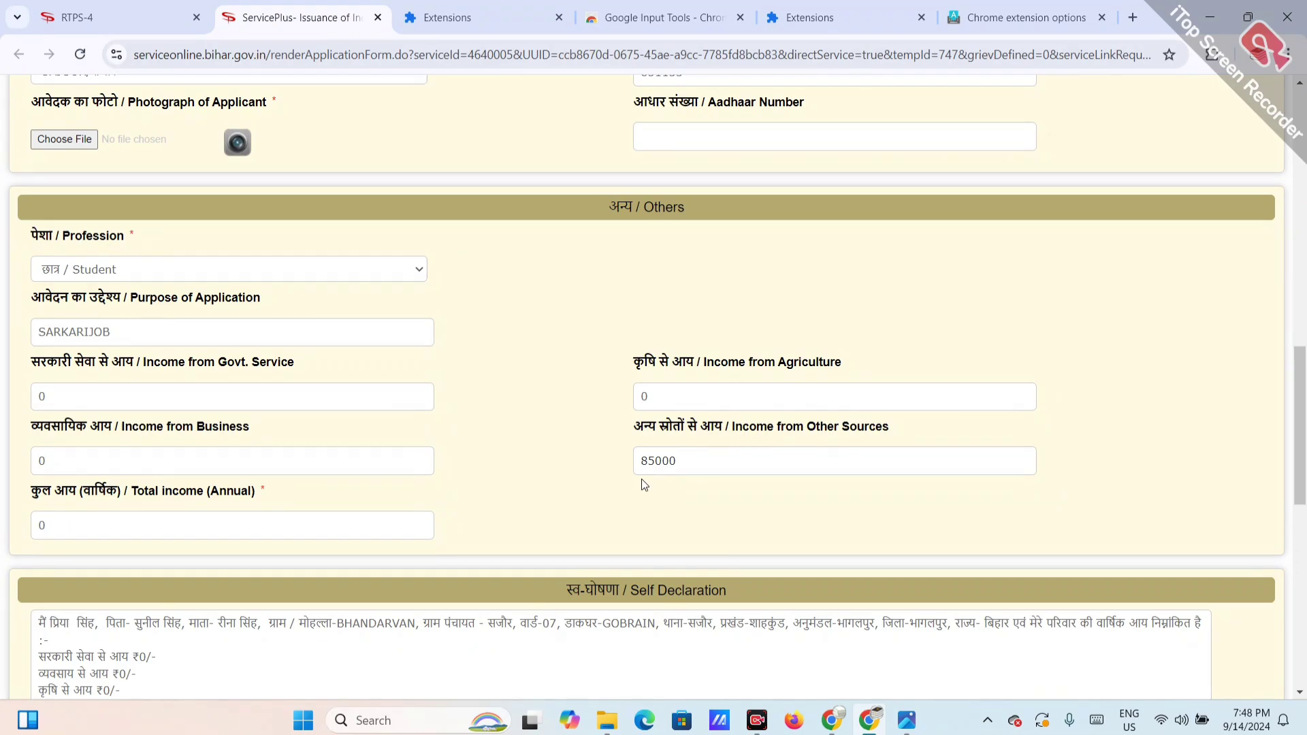
Step: Commit the income so the annual total recalculates, then type the displayed word-verification characters
scroll(504, 476, down, 1)
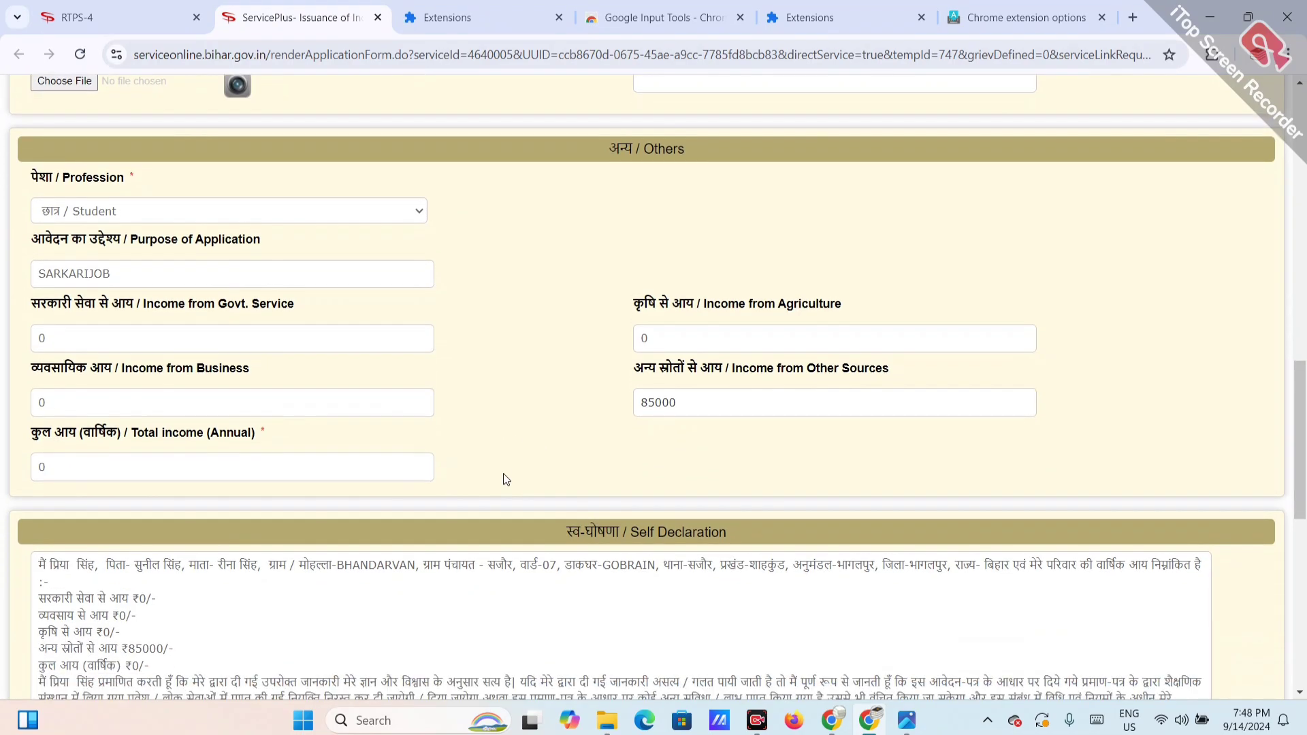
key(Tab)
drag(43, 434, 199, 439)
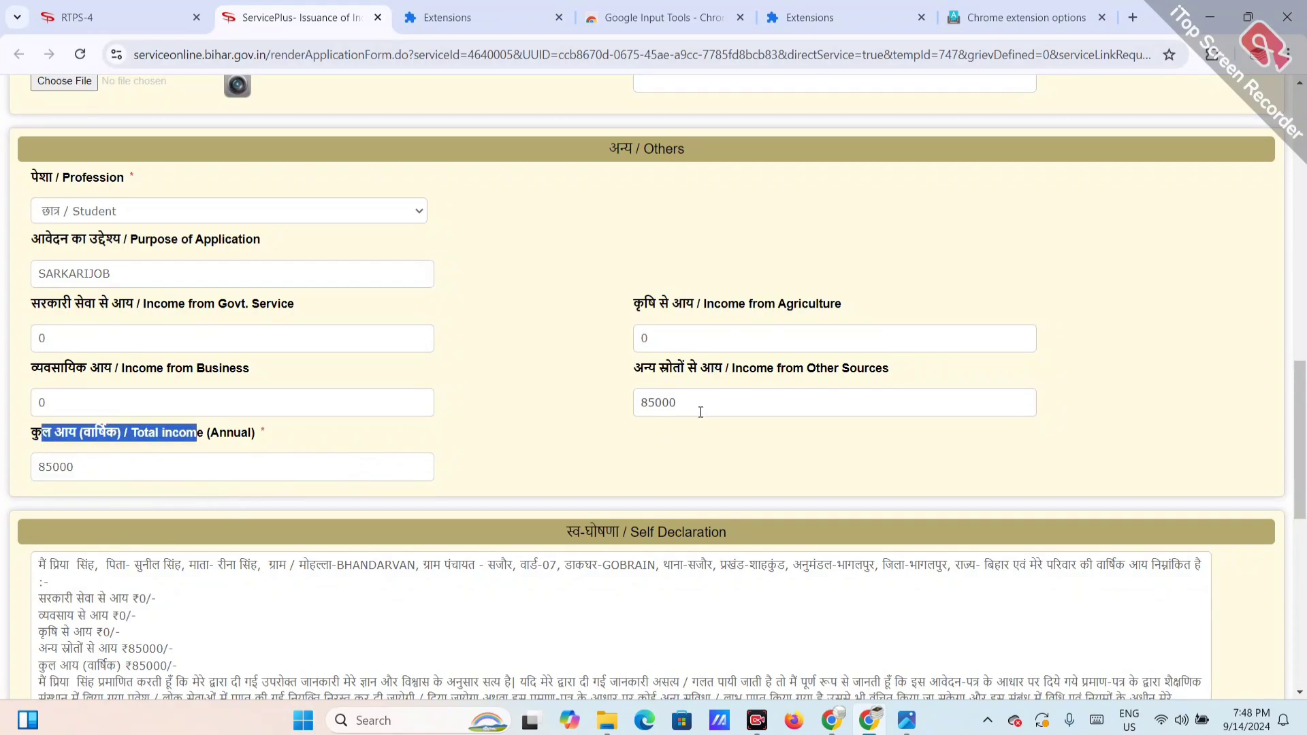
scroll(498, 479, down, 2)
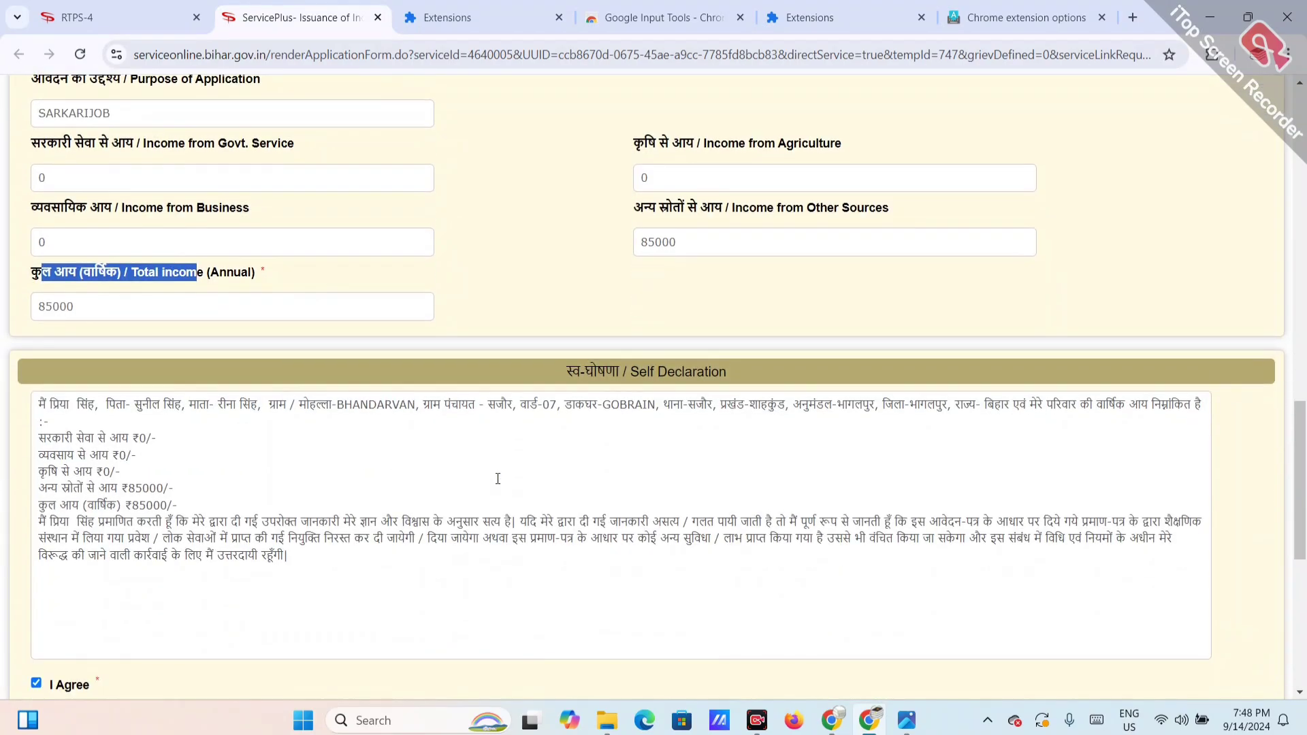
scroll(498, 478, down, 5)
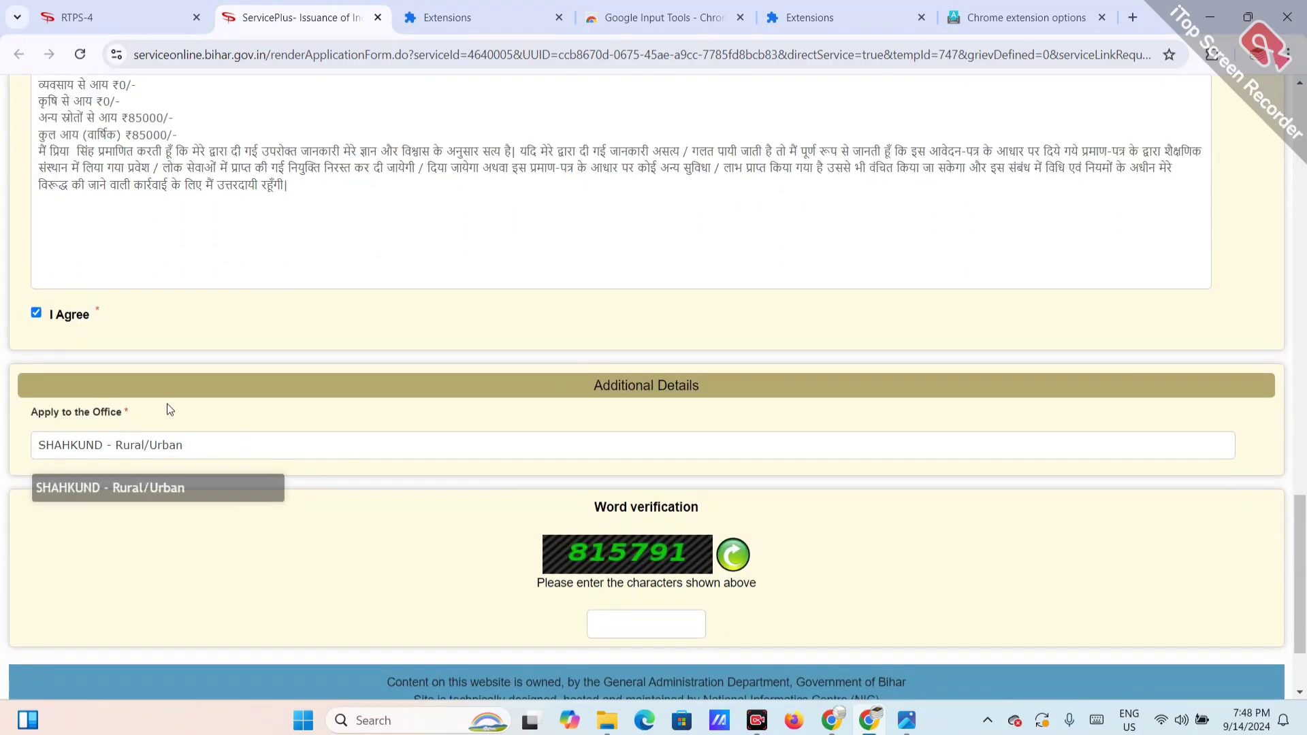
scroll(239, 469, down, 2)
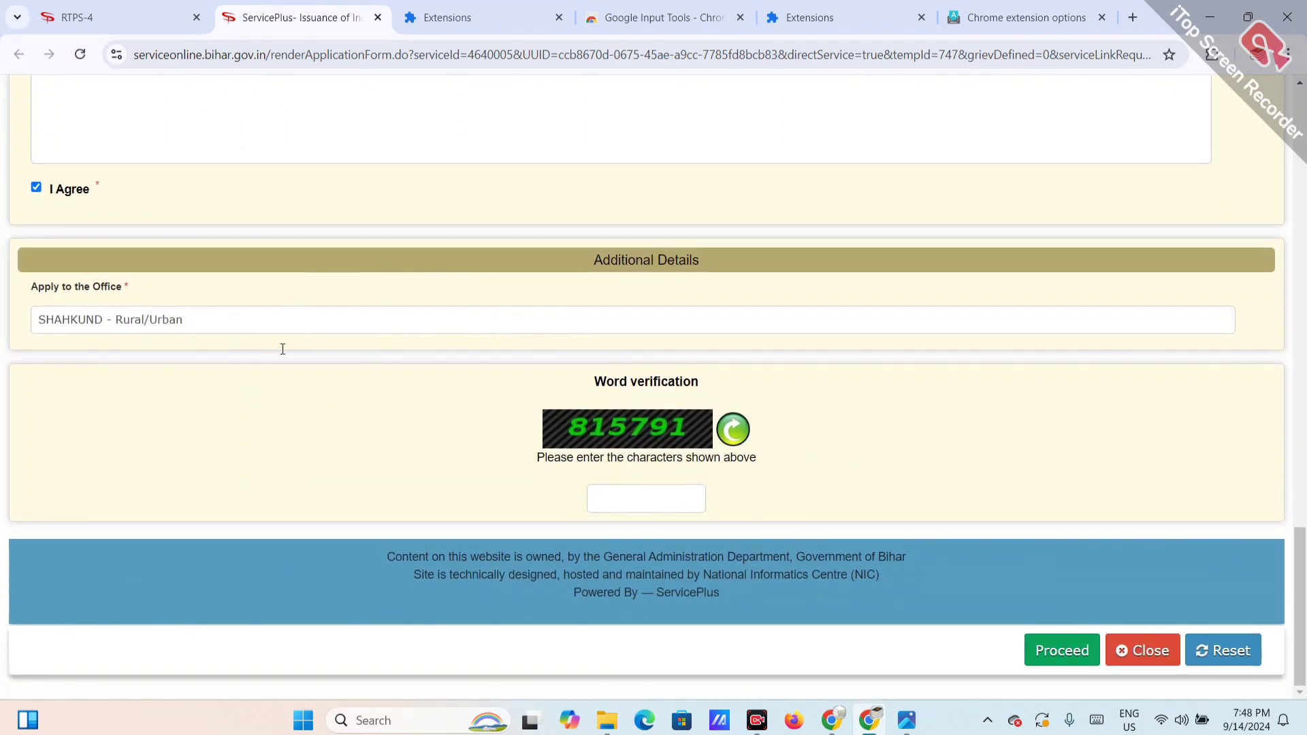
click(671, 488)
text(815791)
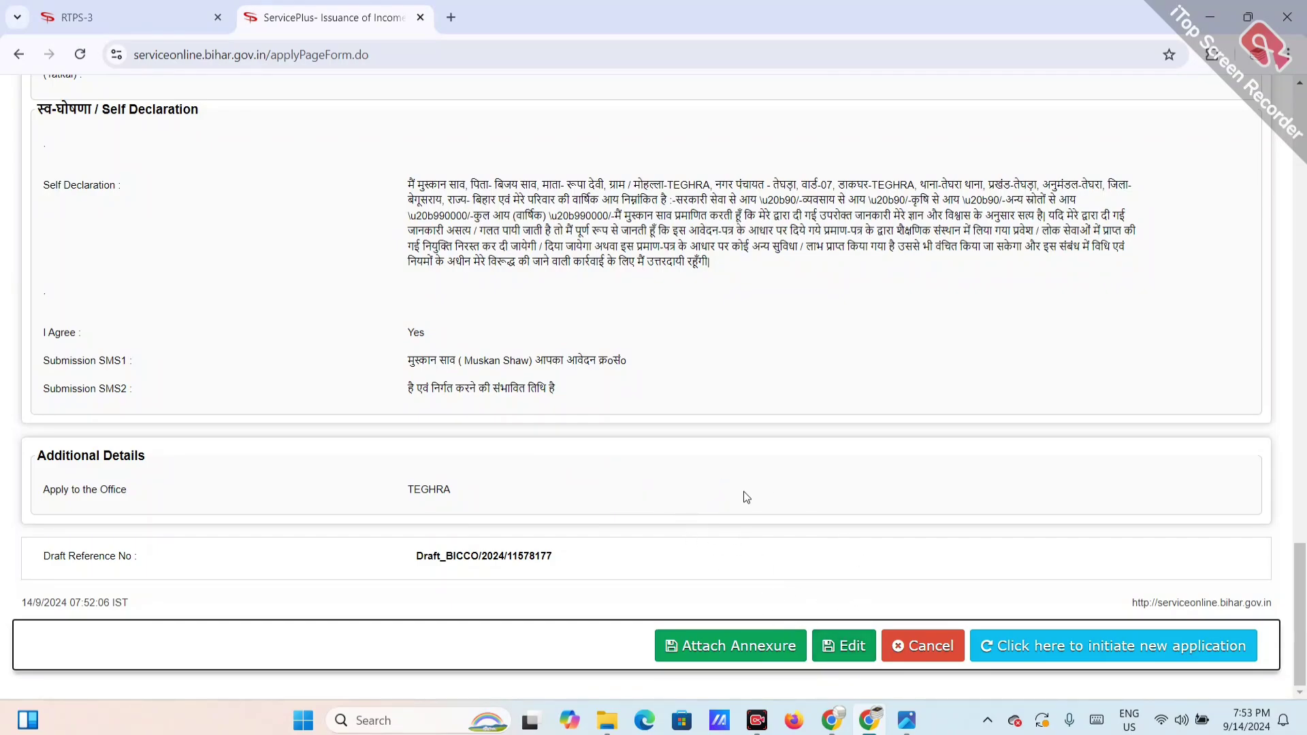
Step: Attach the PDF as the आधार कार्ड enclosure document and save the annexure
click(693, 653)
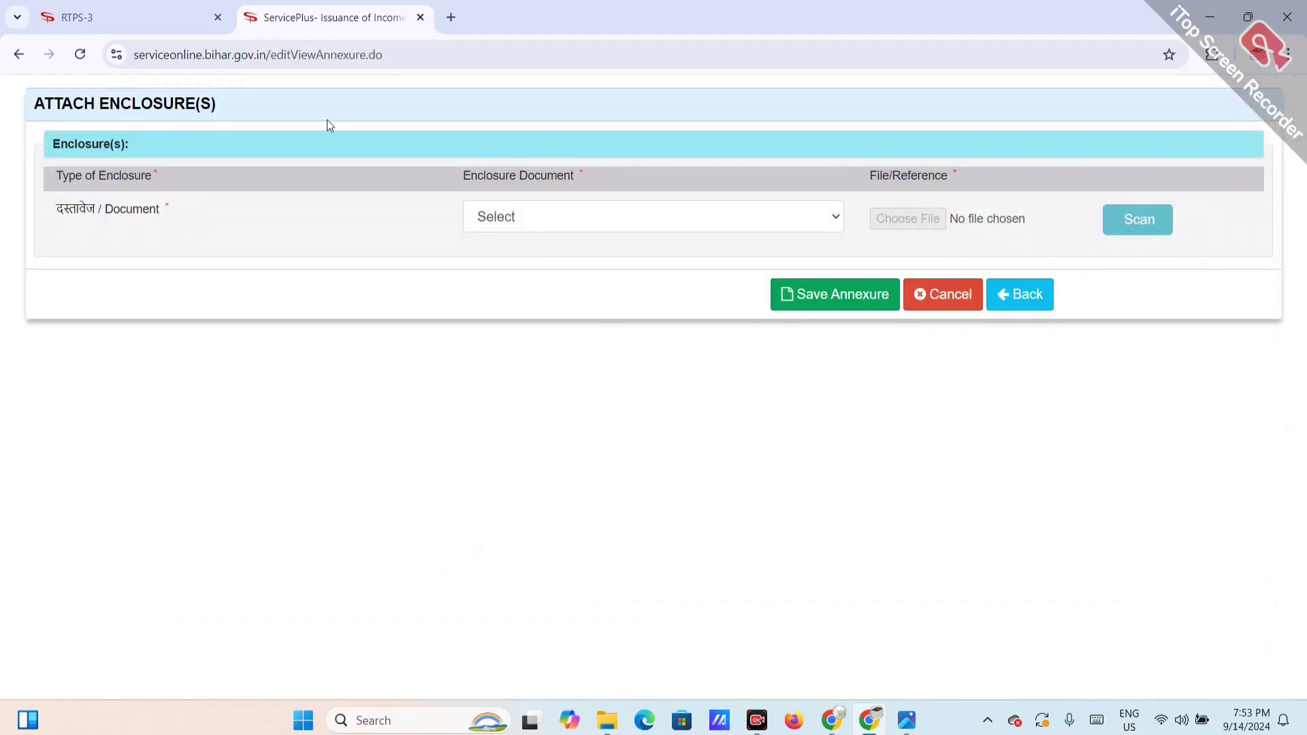
drag(68, 212, 172, 224)
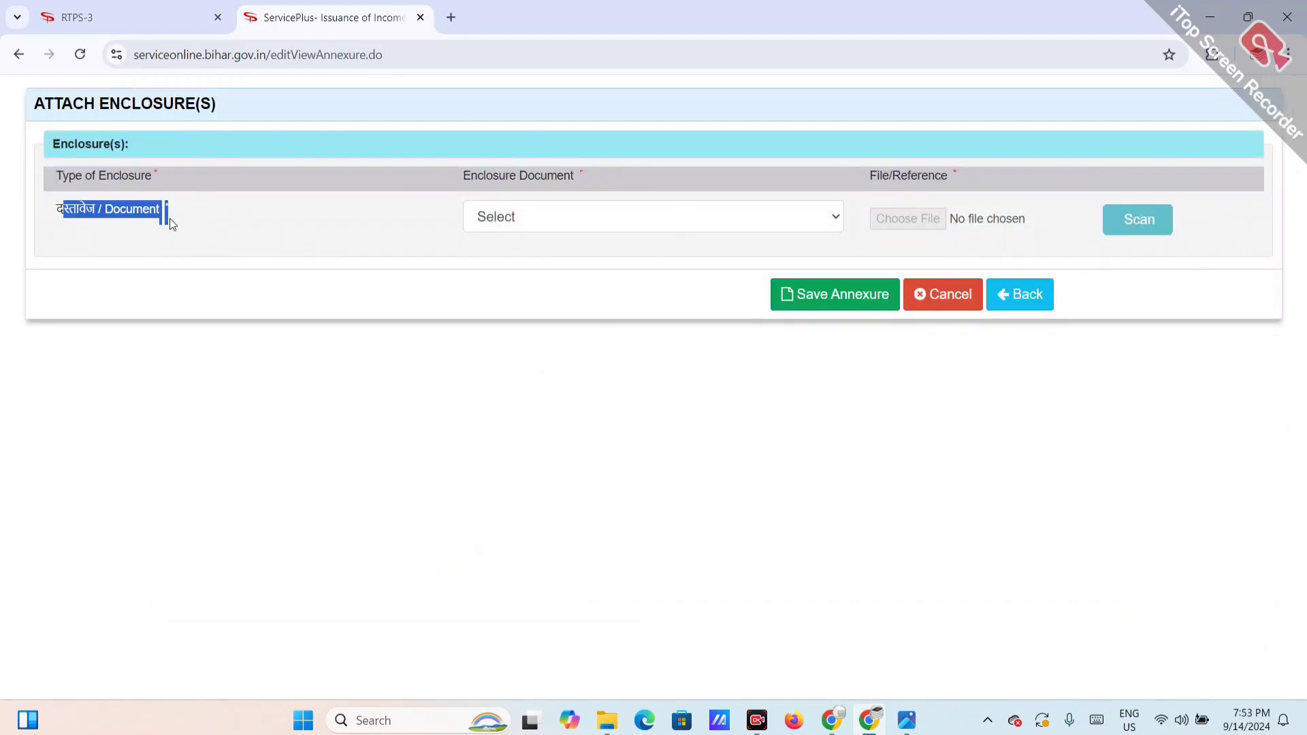
click(498, 222)
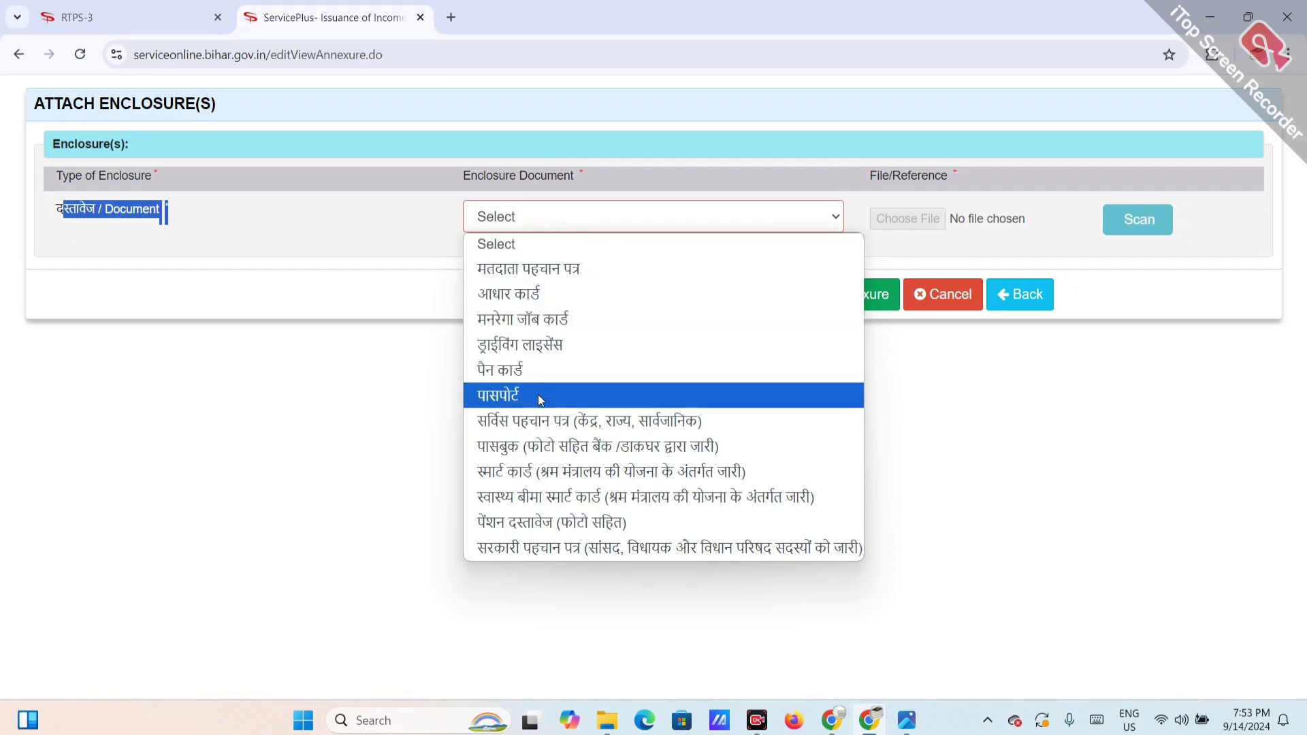
click(535, 299)
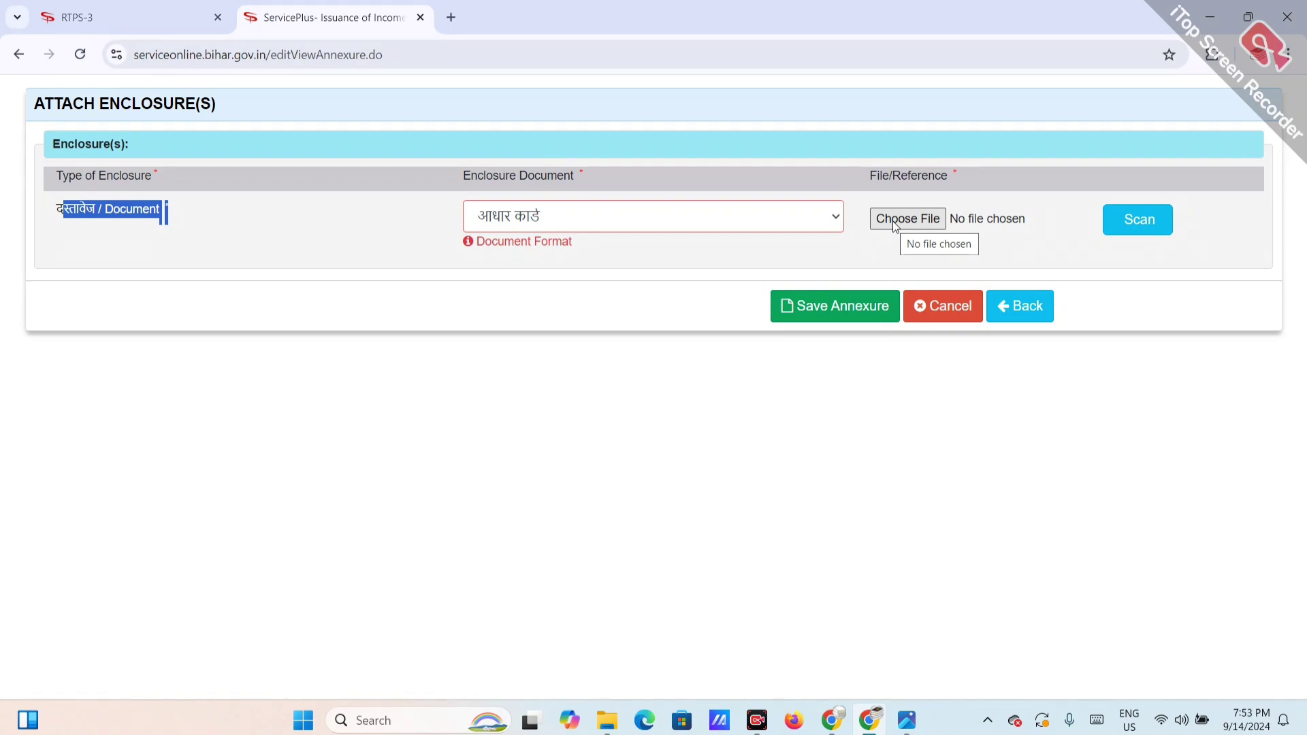
double_click(502, 392)
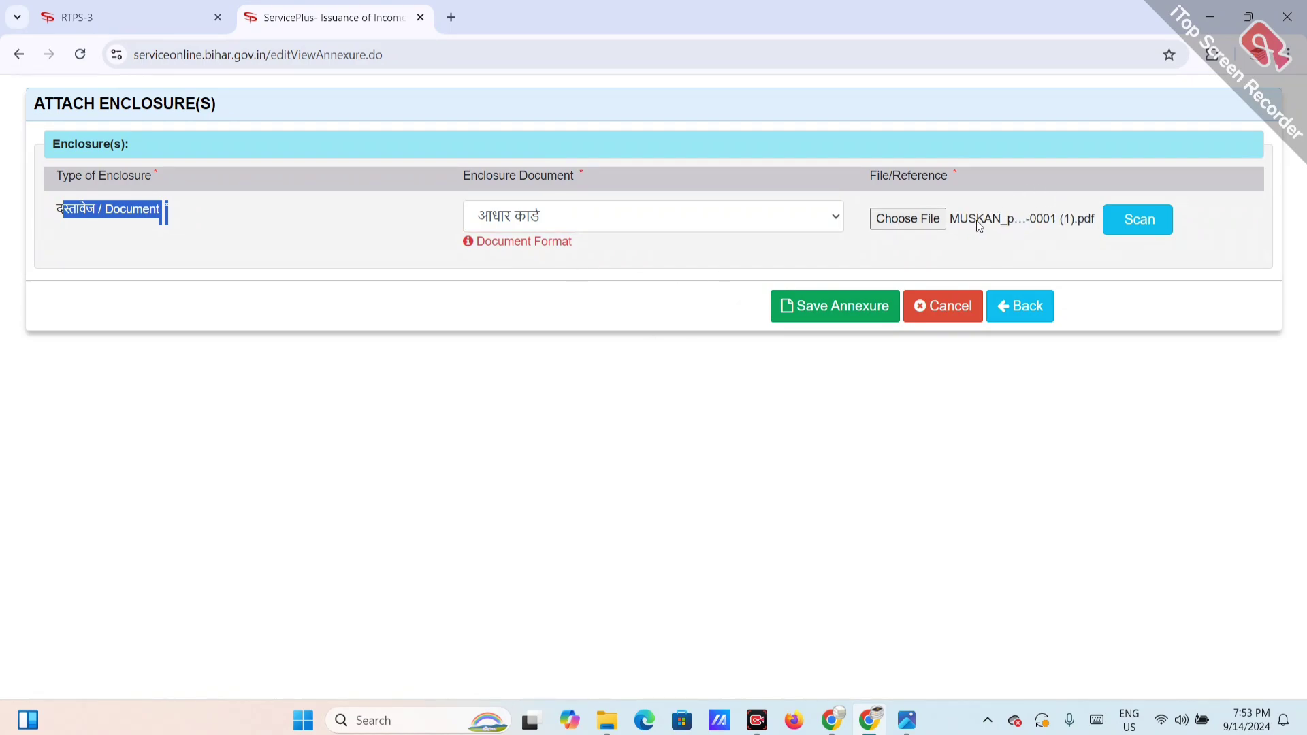
click(844, 308)
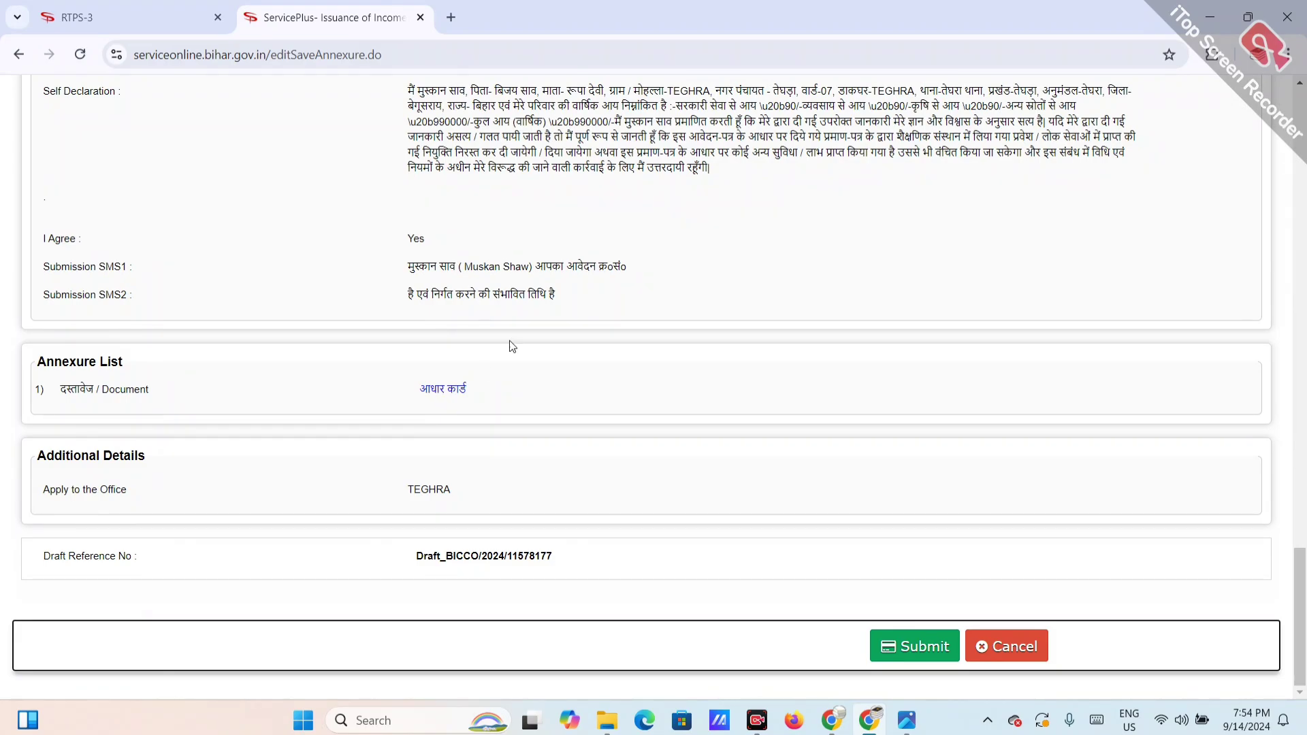
Step: Submit the income certificate application, review the acknowledgement, then switch to the RTPS-3 tab
click(927, 653)
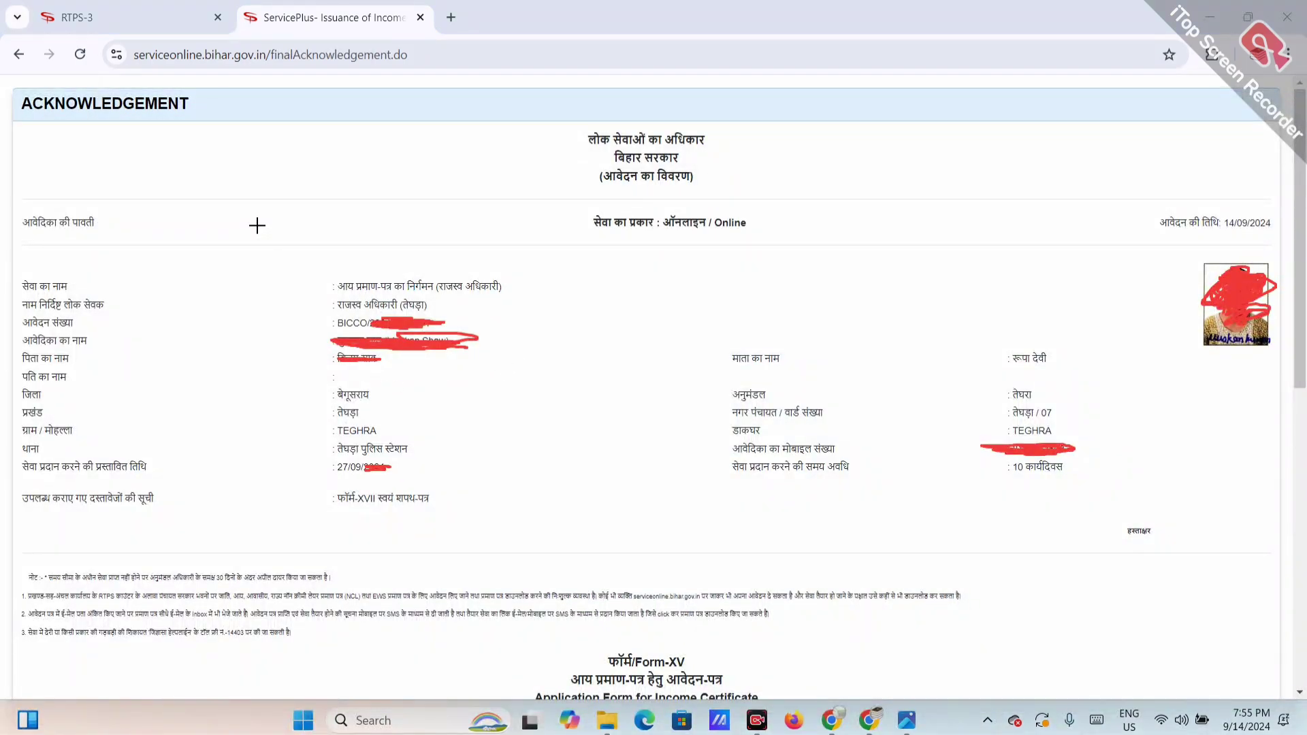
drag(257, 225, 404, 189)
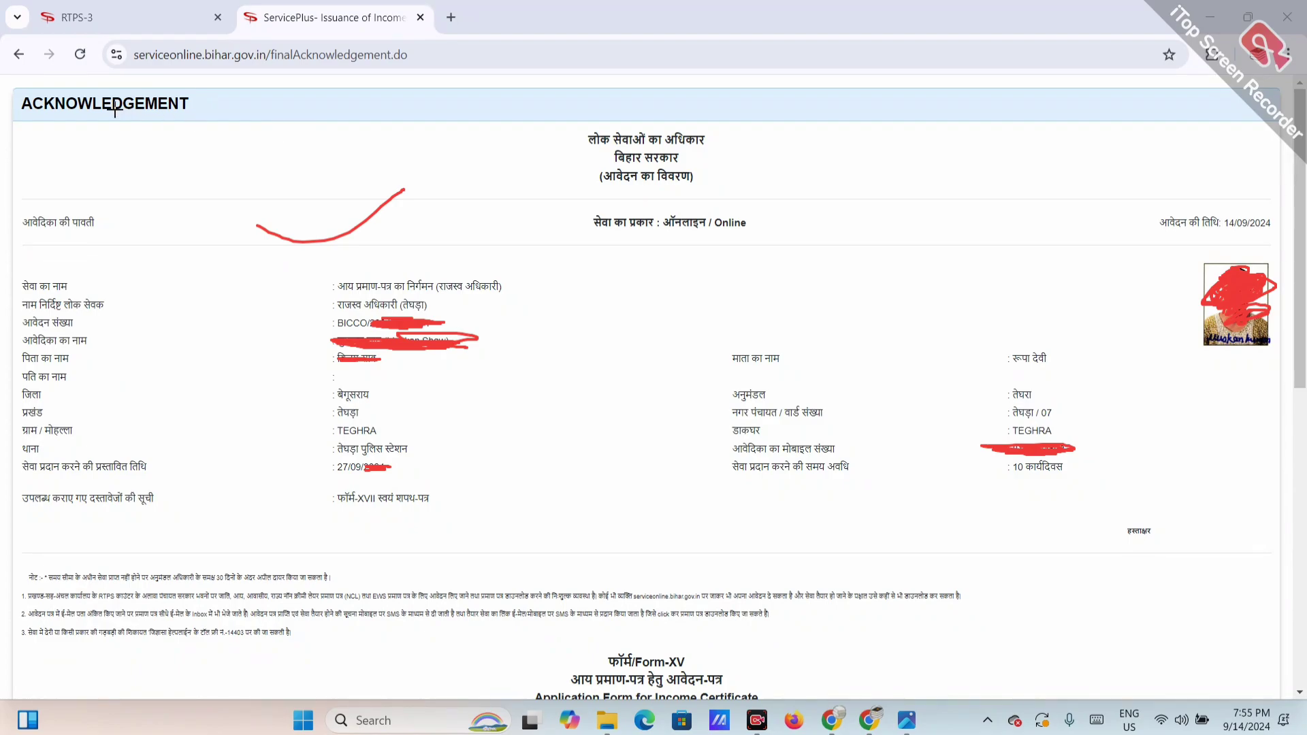
drag(75, 113, 192, 122)
drag(23, 331, 65, 331)
drag(339, 333, 382, 331)
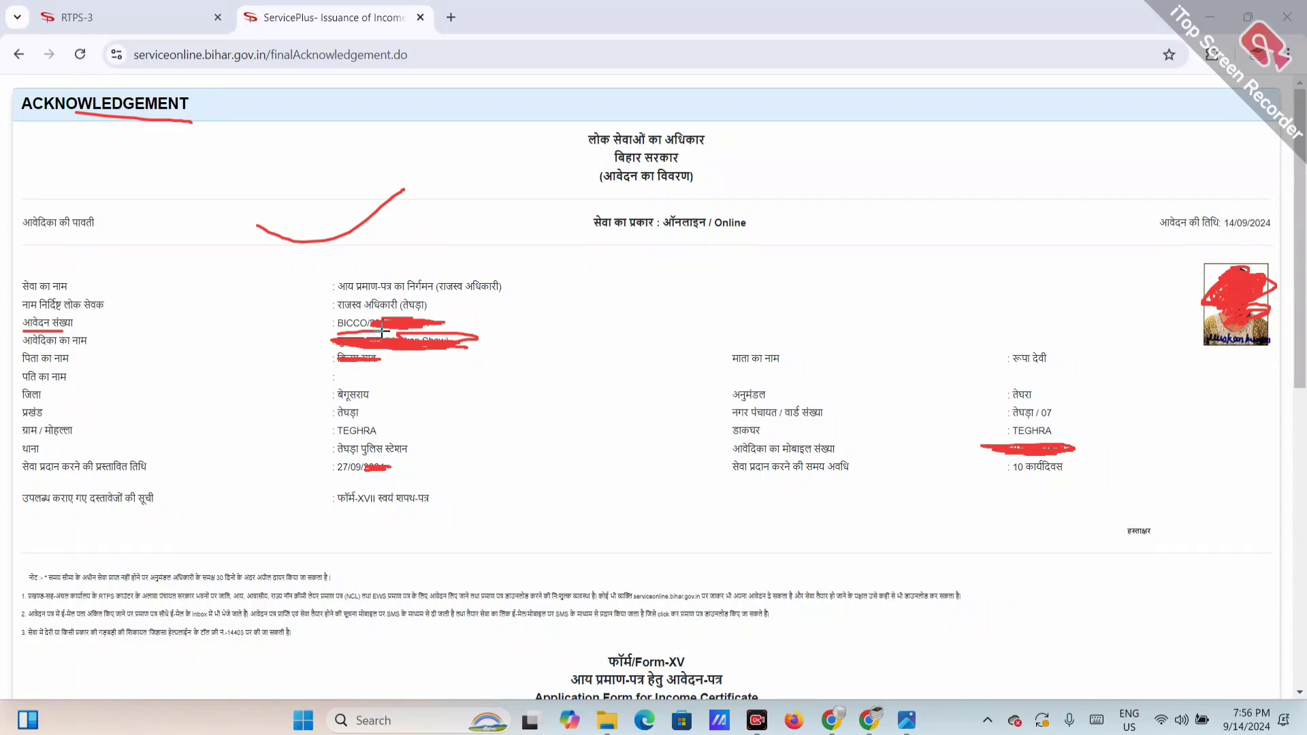
mouse_move(326, 332)
mouse_down()
mouse_move(473, 326)
mouse_move(307, 298)
mouse_move(331, 338)
mouse_up()
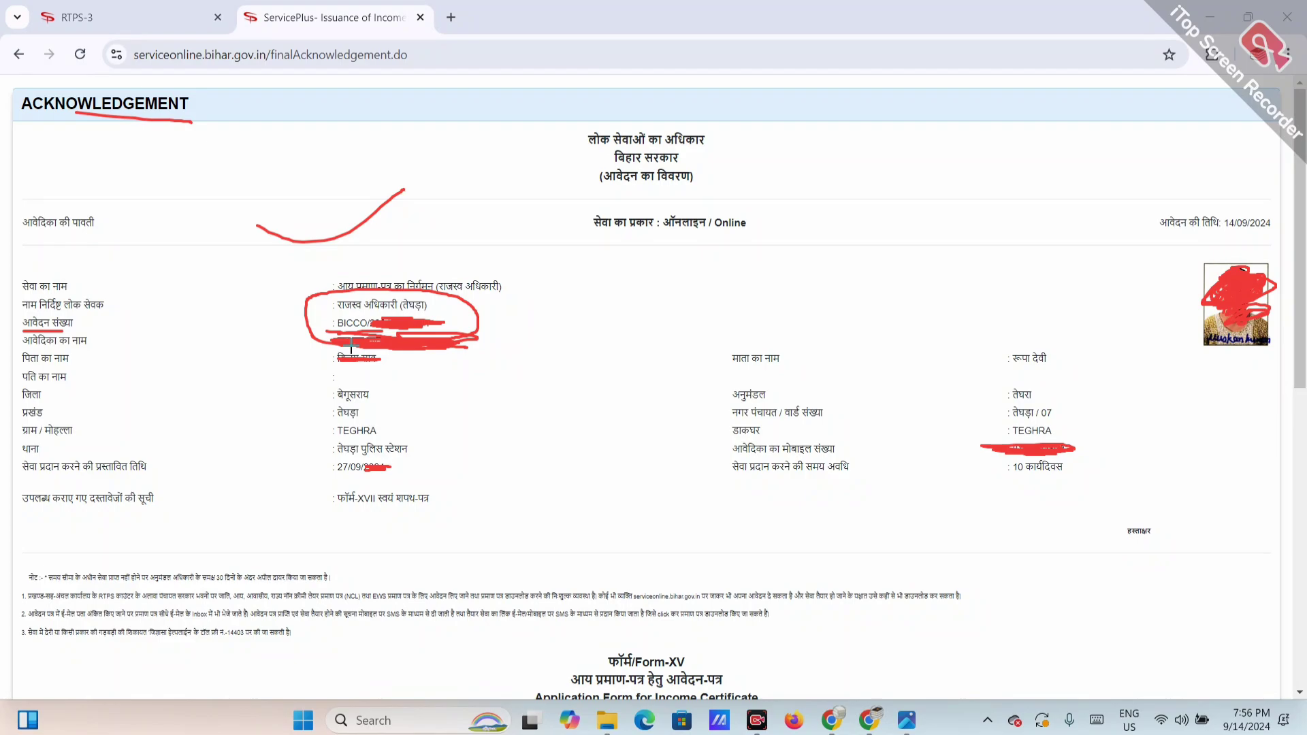
key(ctrl+shift+Tab)
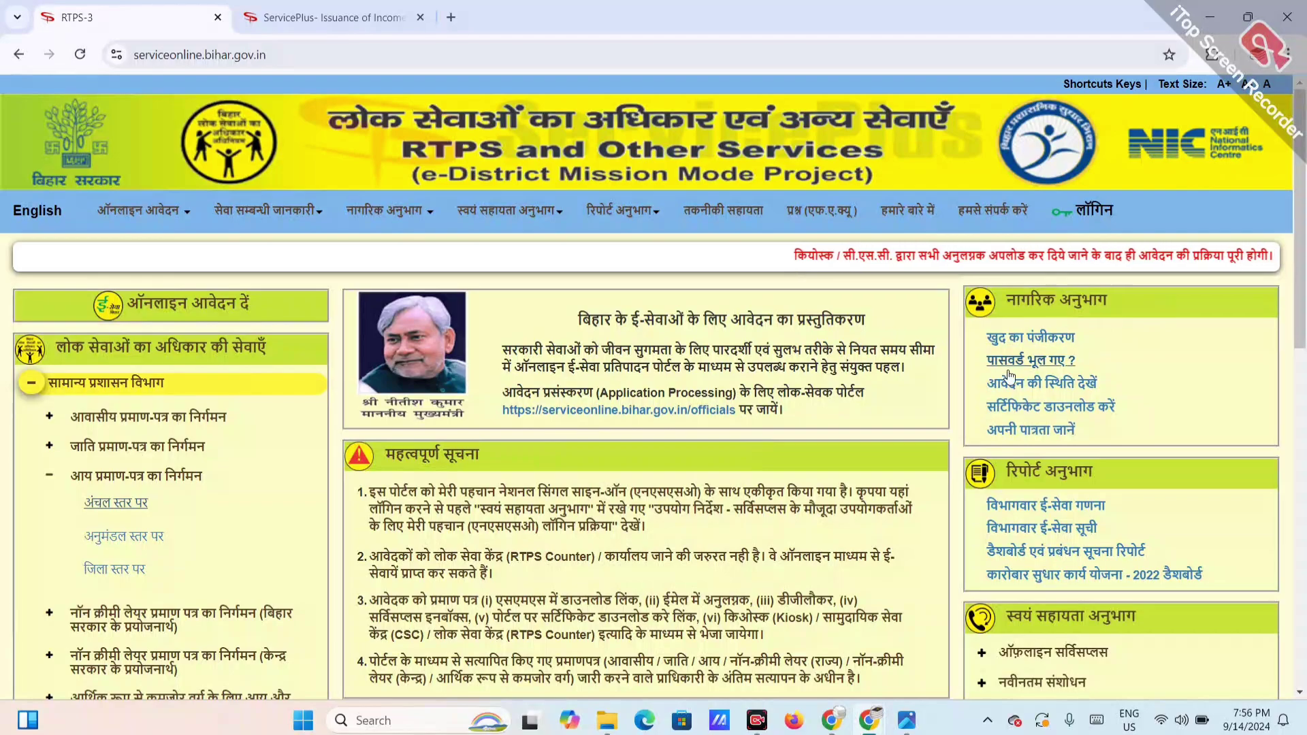
Step: Open Download Certificate from RTPS home and visit its reference number, name and captcha fields
click(1043, 407)
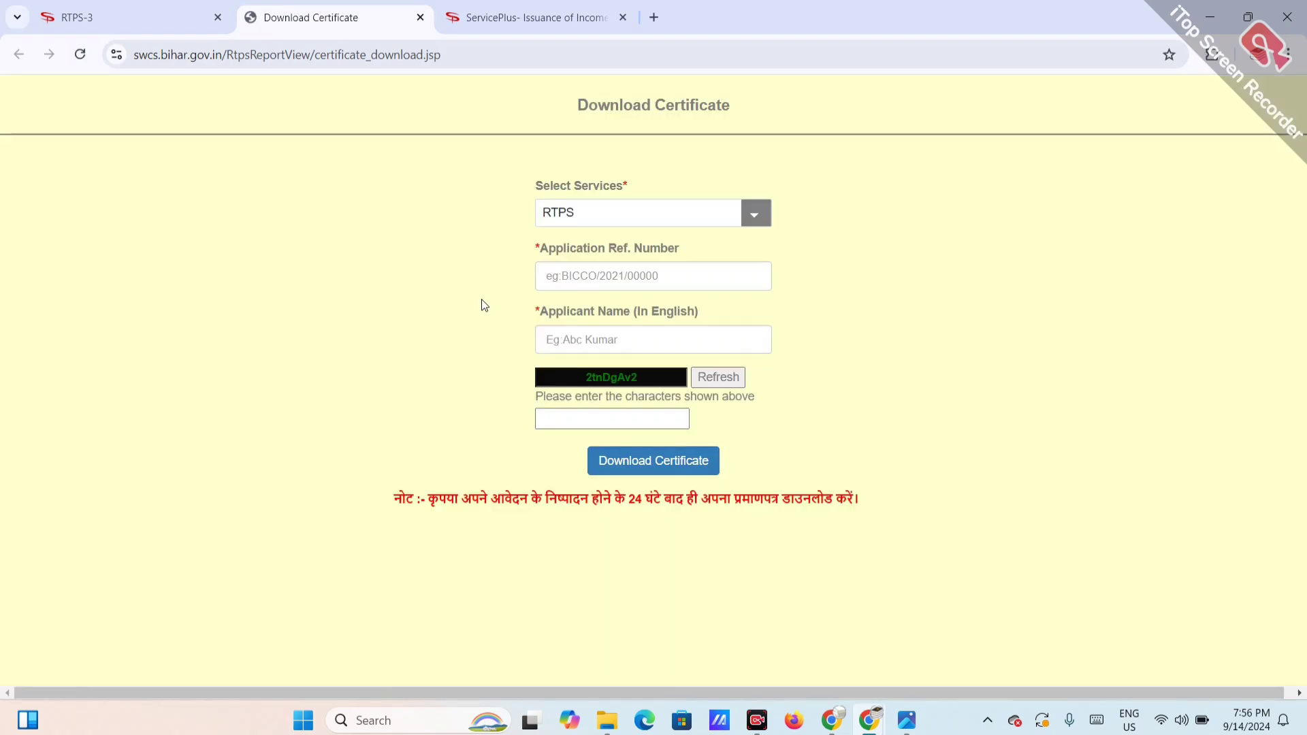
click(576, 272)
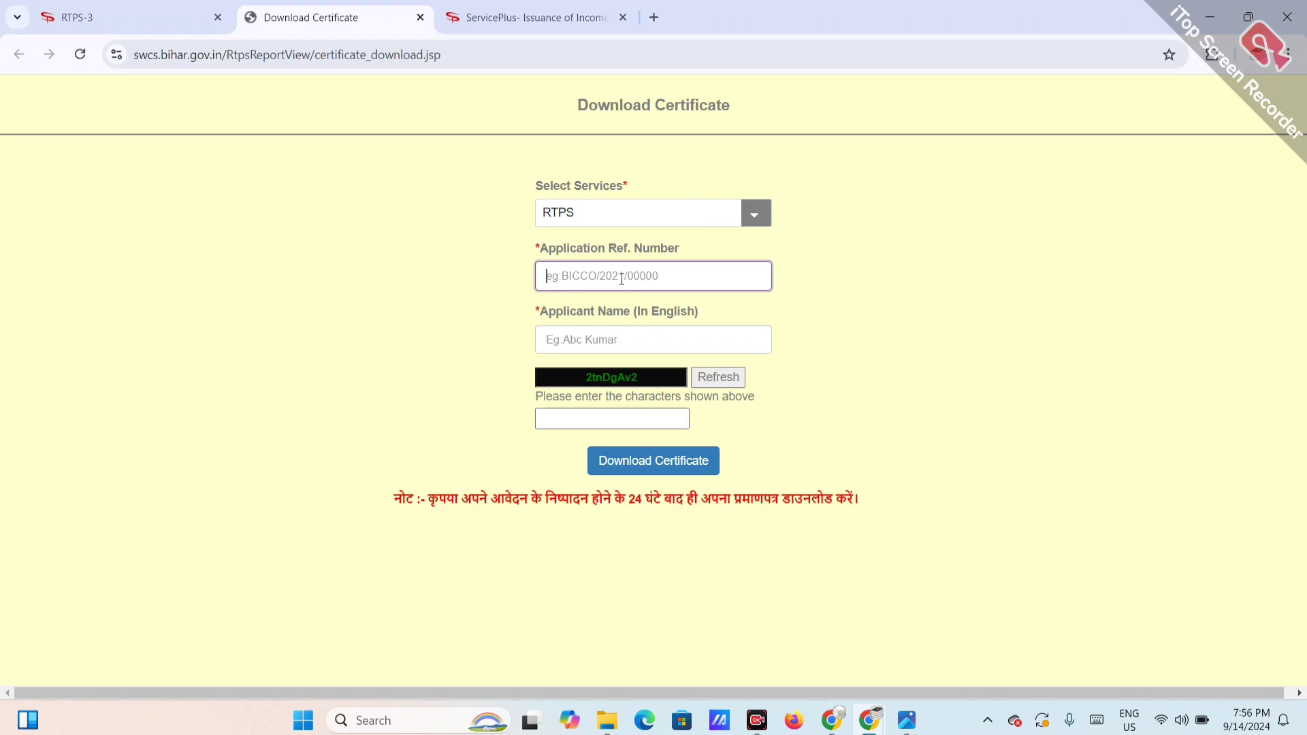
click(603, 346)
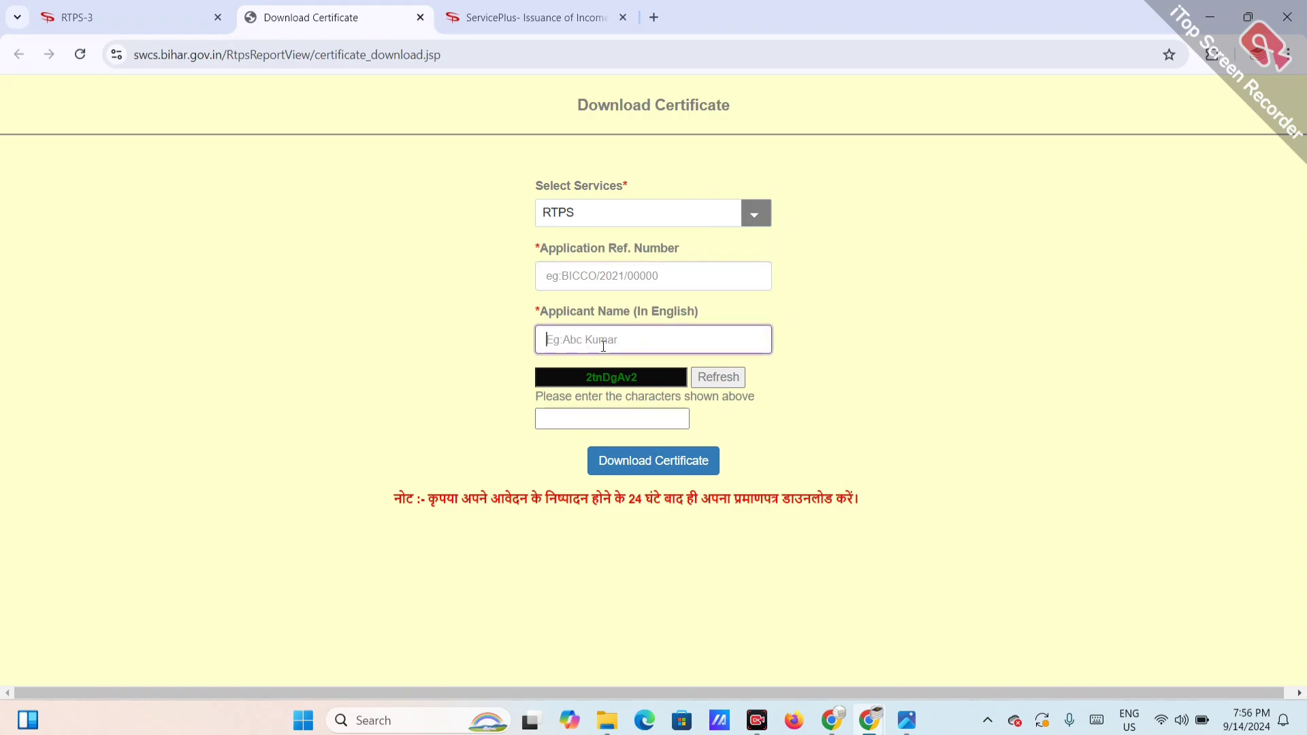
click(607, 417)
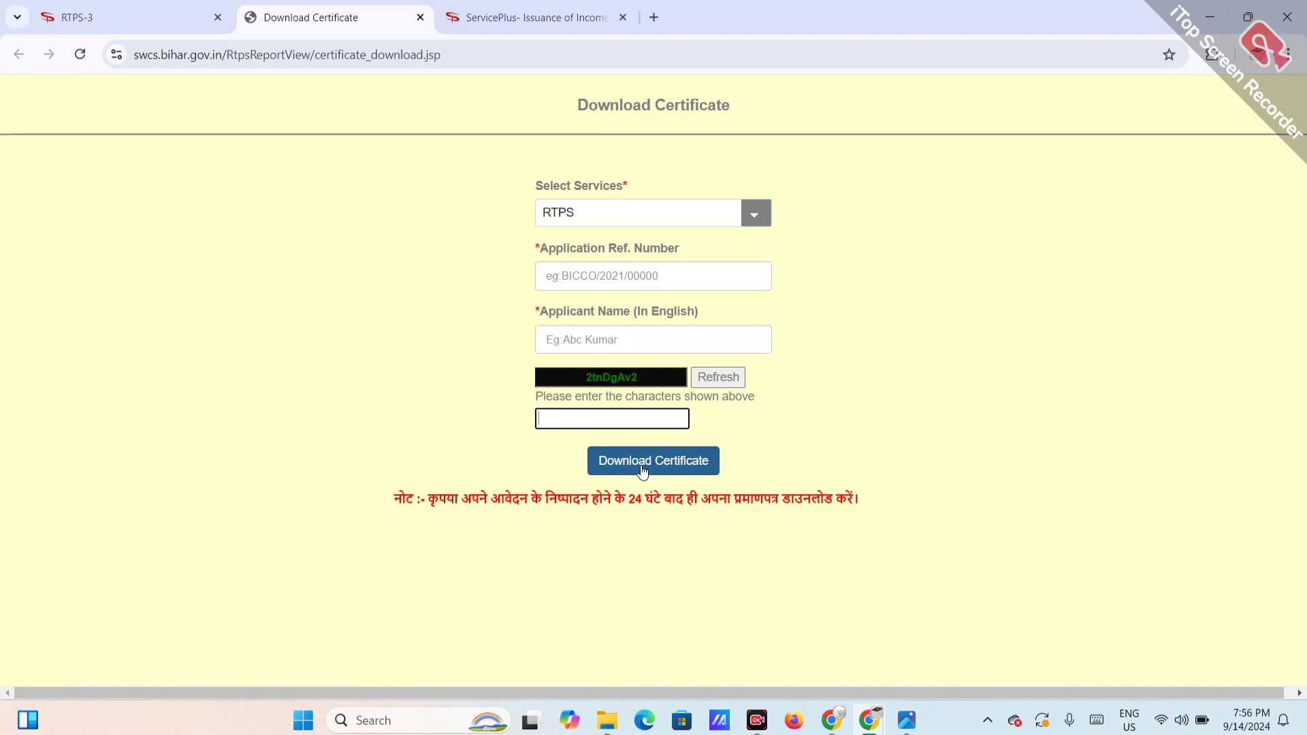